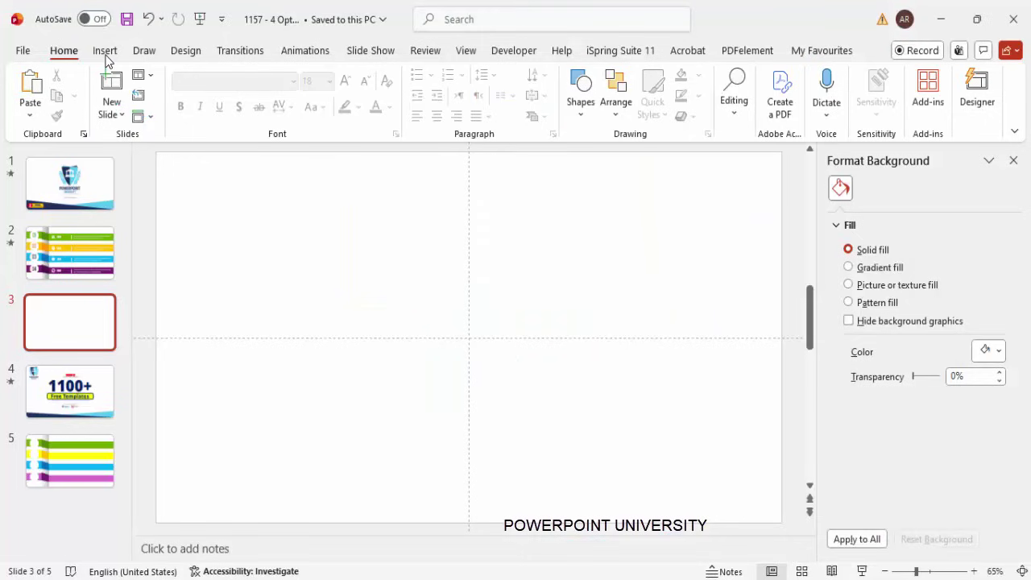
Draw a full-height rectangle just left of the slide centre and remove its outline.
click(104, 50)
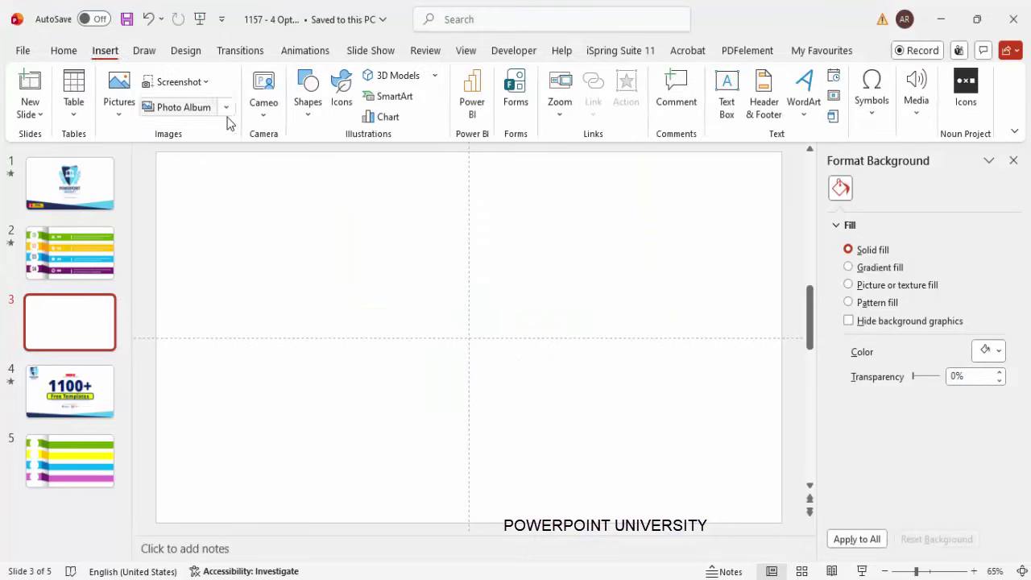
click(307, 95)
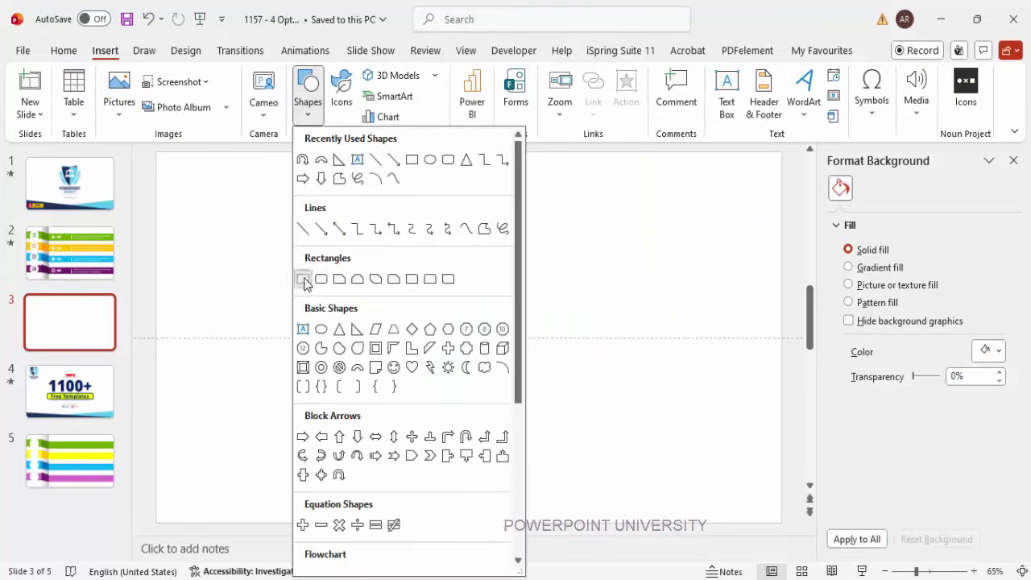
click(303, 279)
mouse_move(244, 152)
mouse_down()
mouse_move(333, 403)
mouse_move(308, 525)
mouse_up()
drag(281, 297, 289, 293)
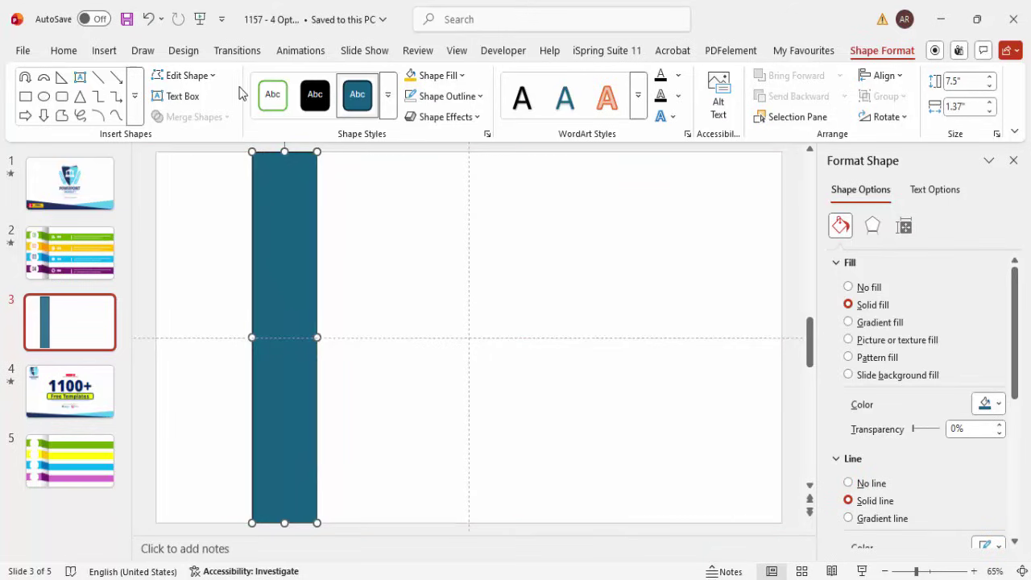
click(442, 96)
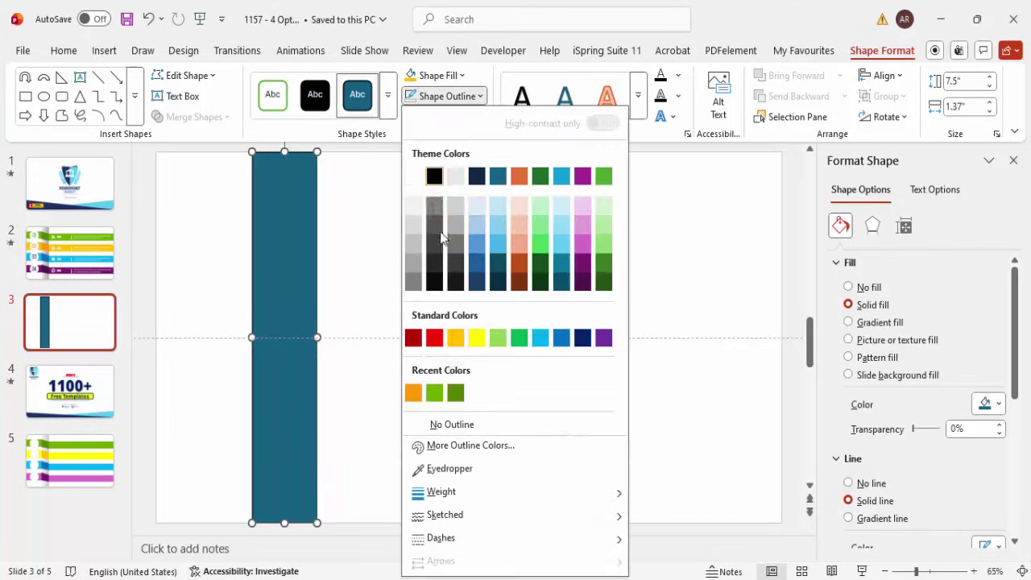
click(441, 424)
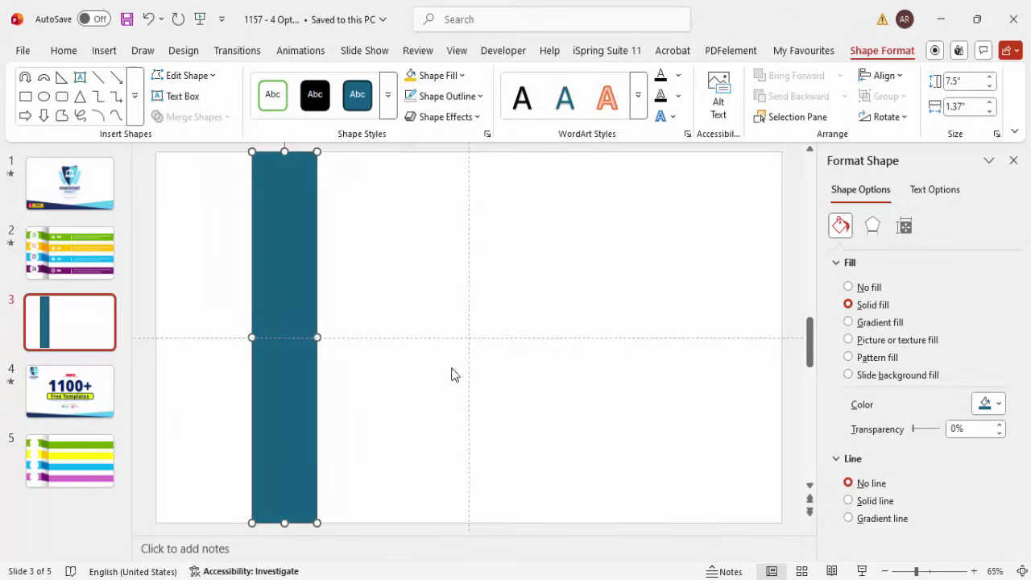
Give the strip a linear white-to-grey gradient fill, second stop at 97%.
click(874, 323)
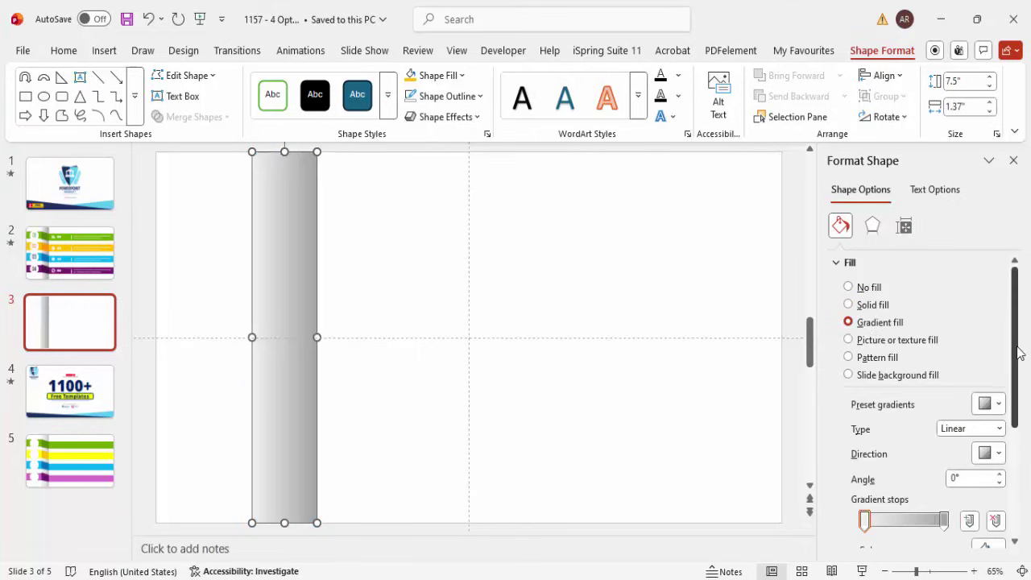
drag(1015, 345, 908, 382)
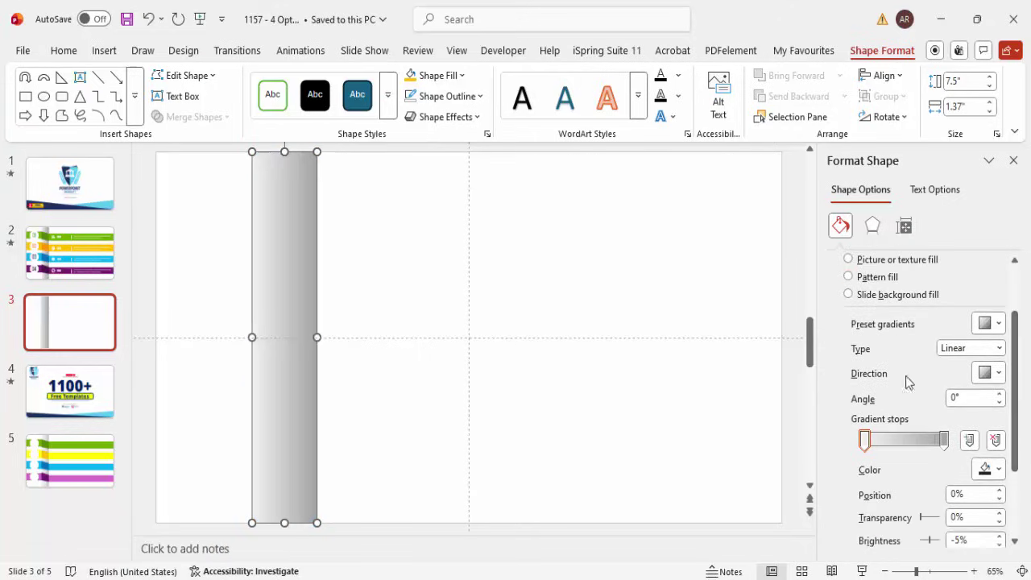
click(986, 372)
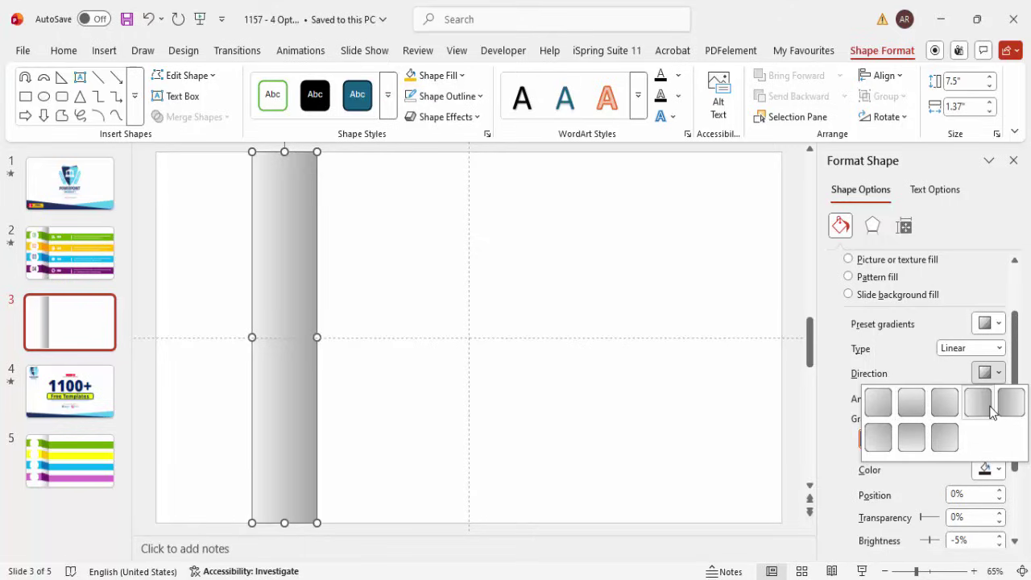
click(850, 443)
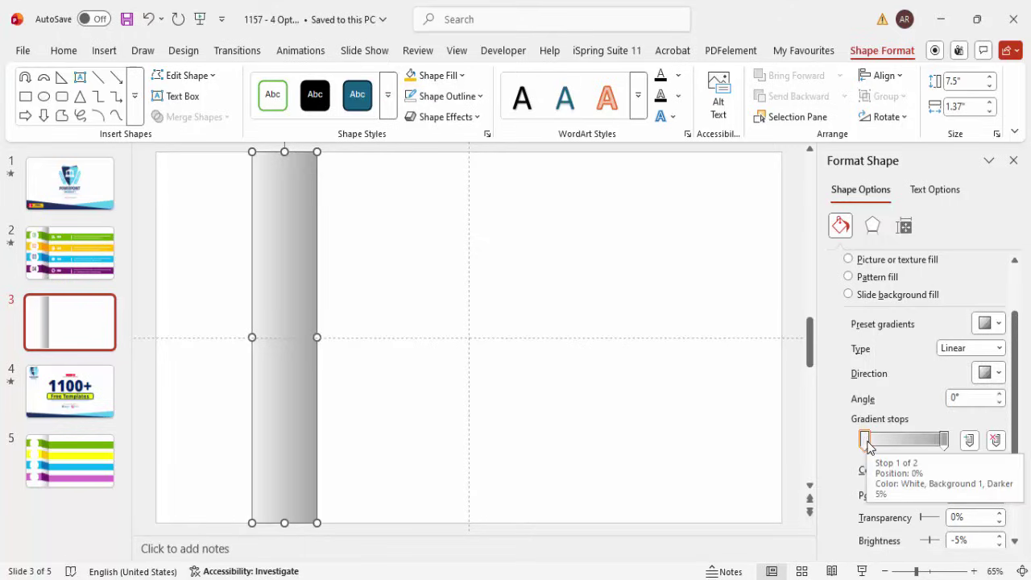
click(866, 442)
click(944, 440)
click(997, 468)
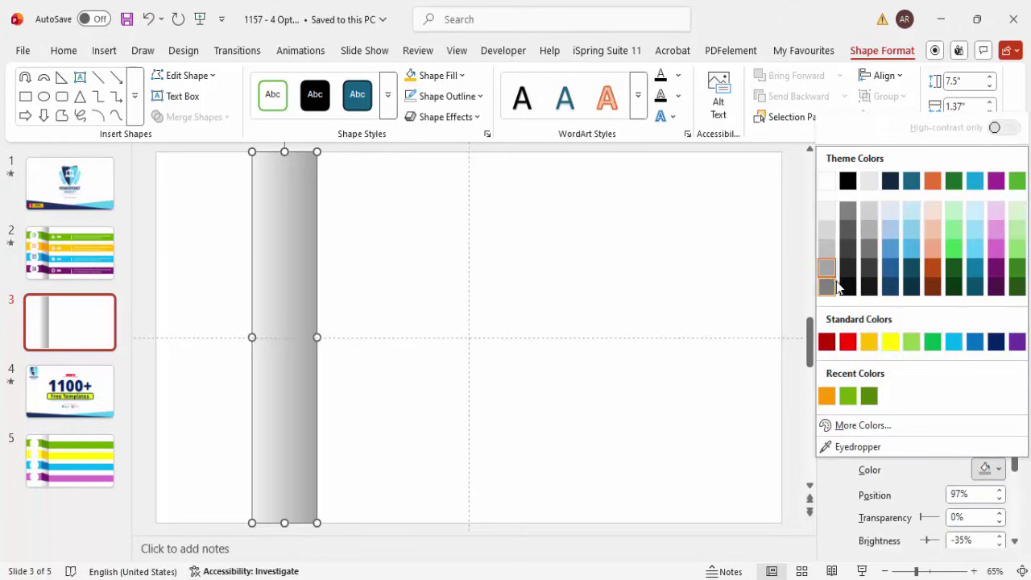
click(507, 255)
click(388, 237)
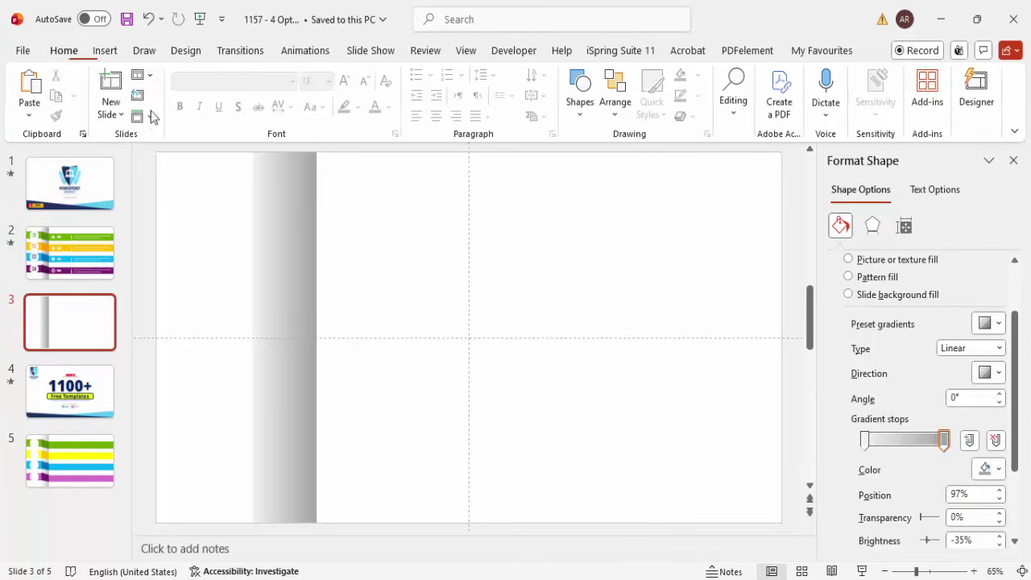
click(104, 50)
Draw a small teal rectangle at the slide's top-left with no outline.
click(313, 115)
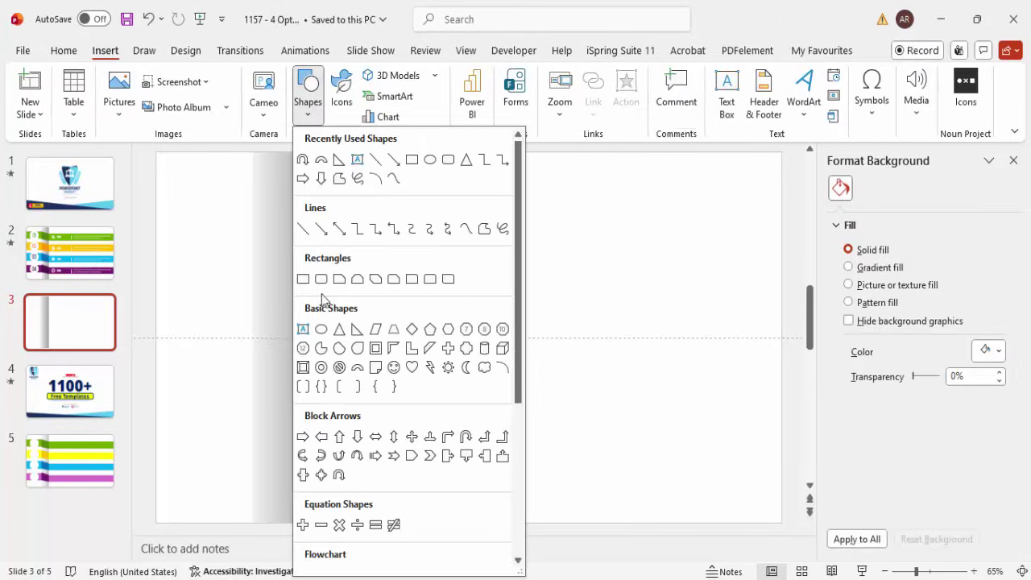
click(305, 279)
drag(156, 173, 252, 236)
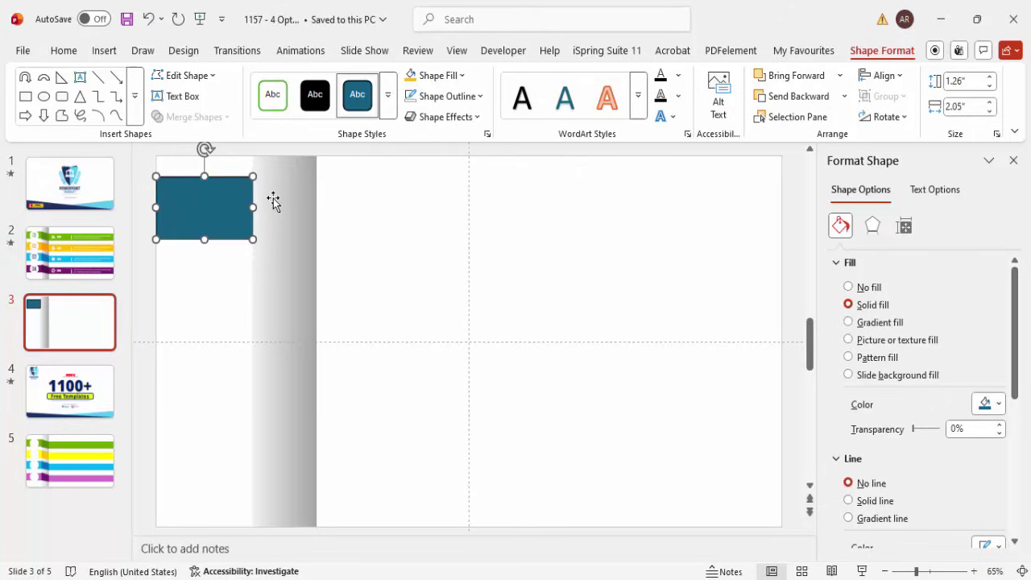
click(461, 98)
click(477, 424)
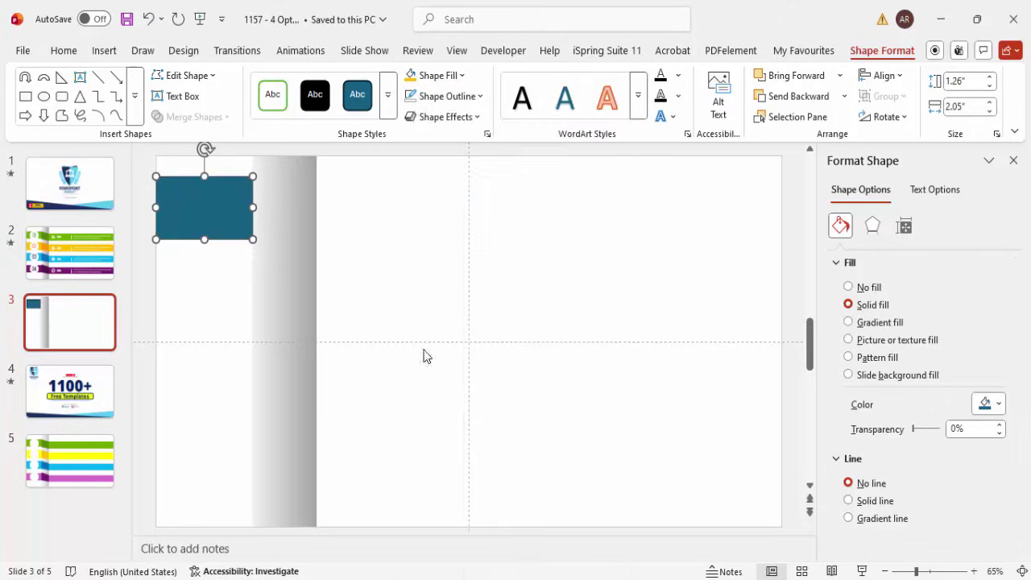
Duplicate the block right of the grey strip as a long bar reaching the slide edge.
click(205, 179)
drag(225, 212, 780, 230)
click(352, 292)
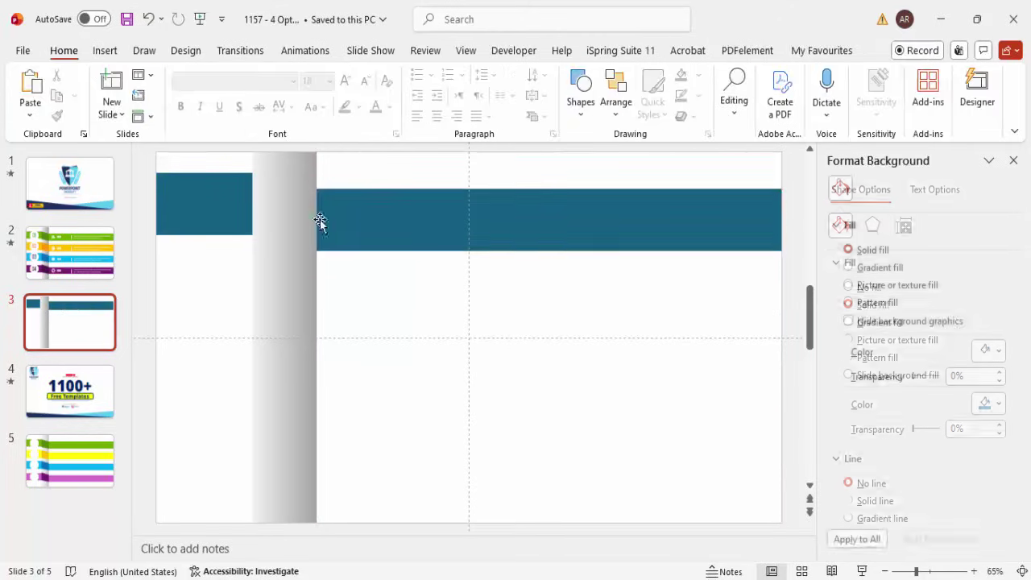
click(105, 50)
click(307, 101)
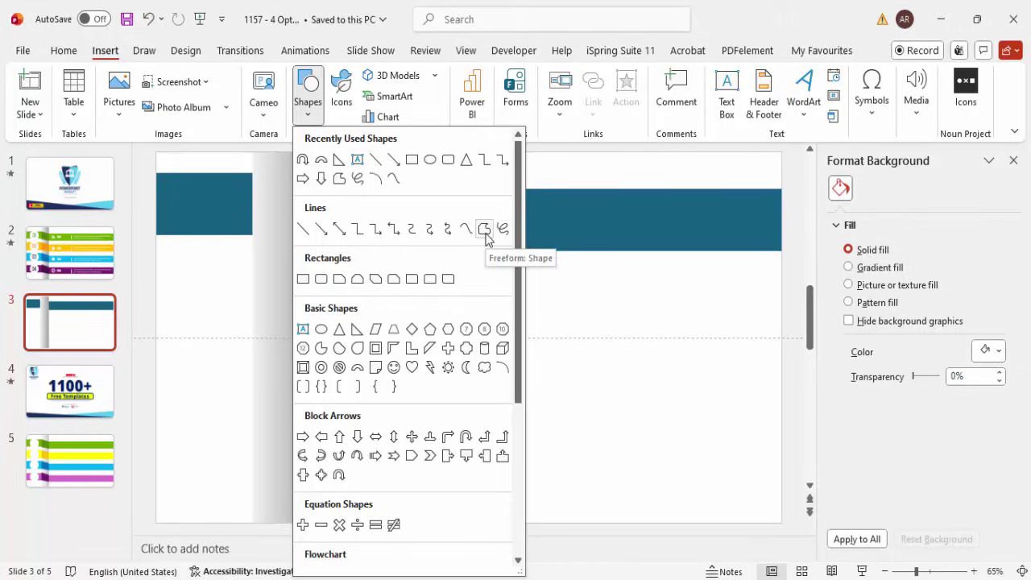
Draw a closed freeform connector from the left block's top-right corner to the long bar's top edge.
click(484, 229)
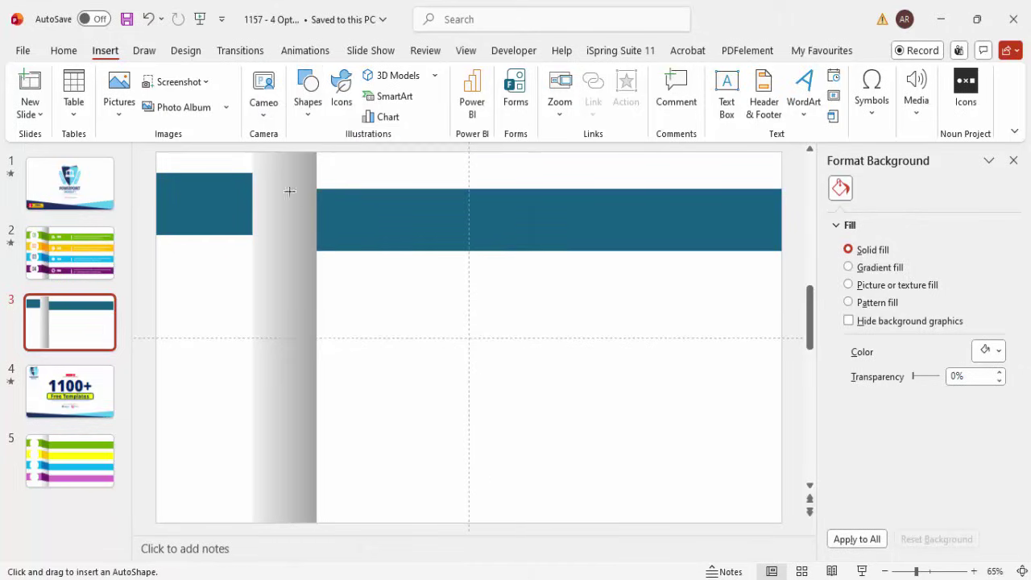
click(252, 173)
click(317, 189)
click(252, 234)
click(252, 172)
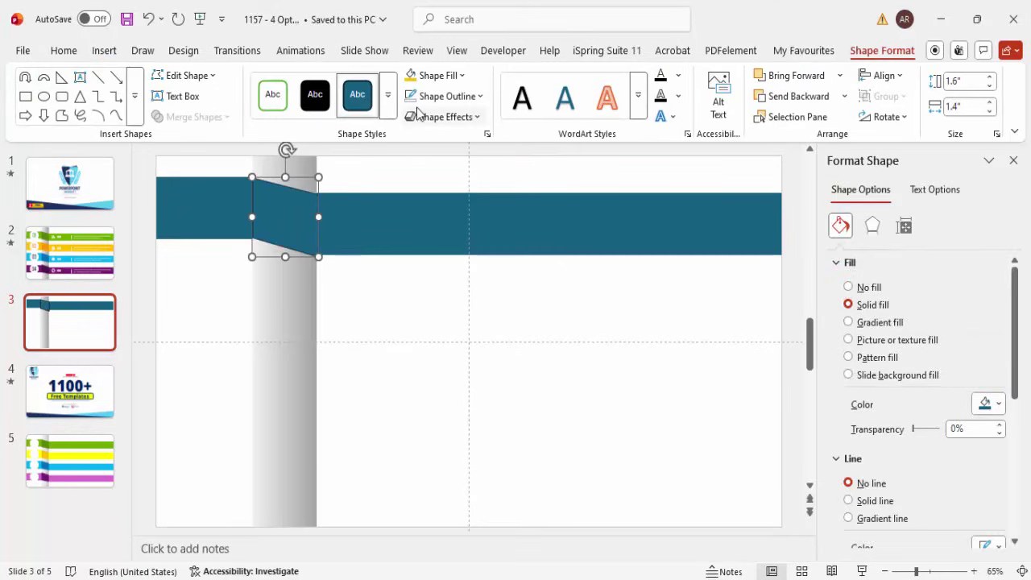
click(361, 309)
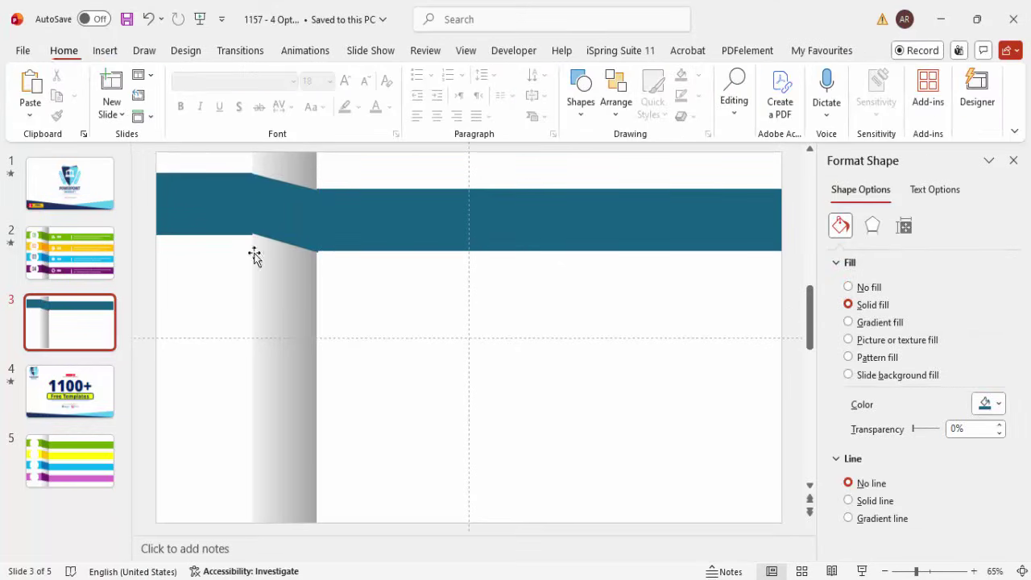
click(215, 203)
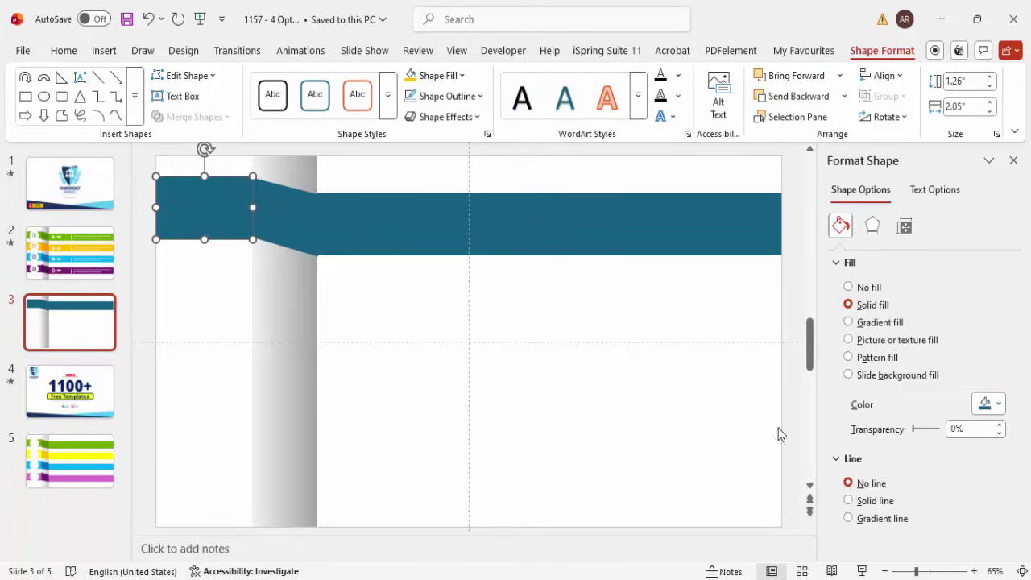
Fill the left block and long bar Light Green and the slanted connector Green.
click(989, 404)
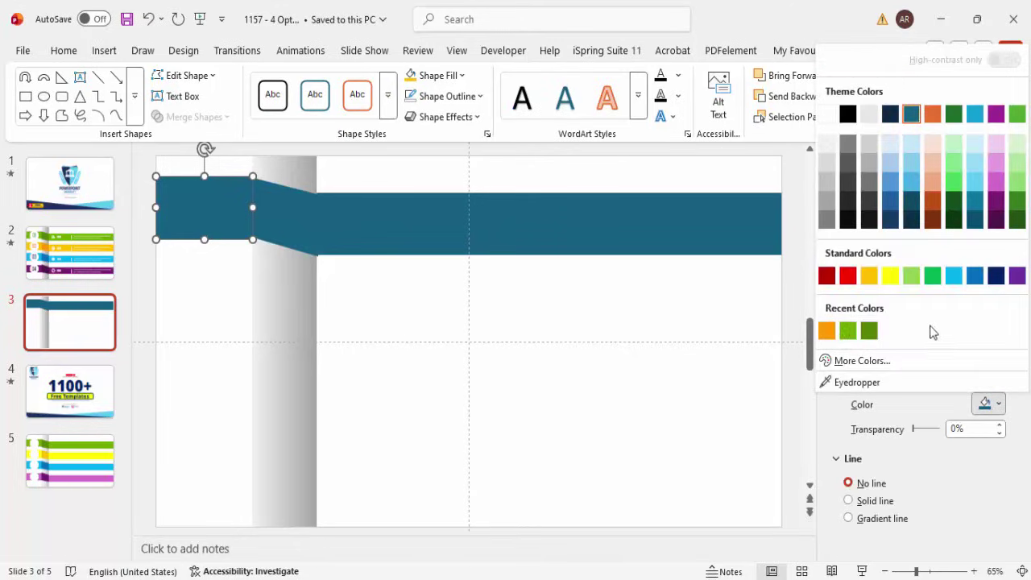
click(913, 277)
click(415, 231)
click(989, 405)
click(910, 276)
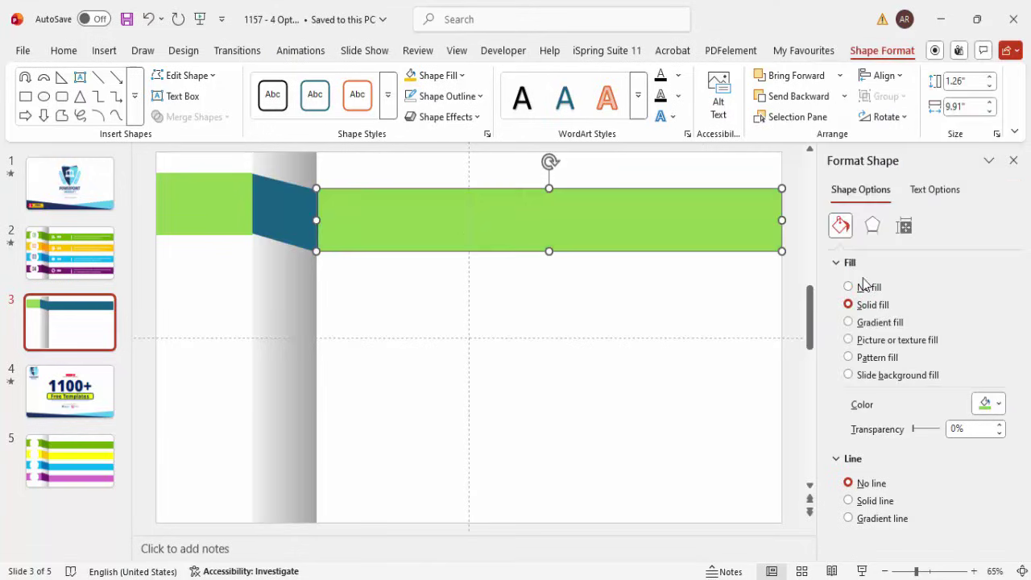
click(288, 214)
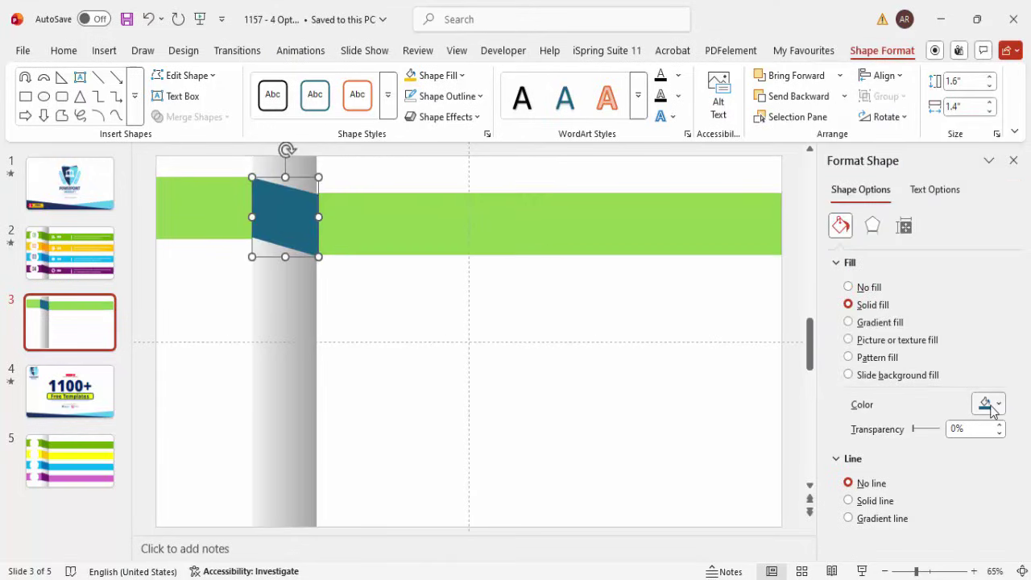
click(989, 405)
click(932, 276)
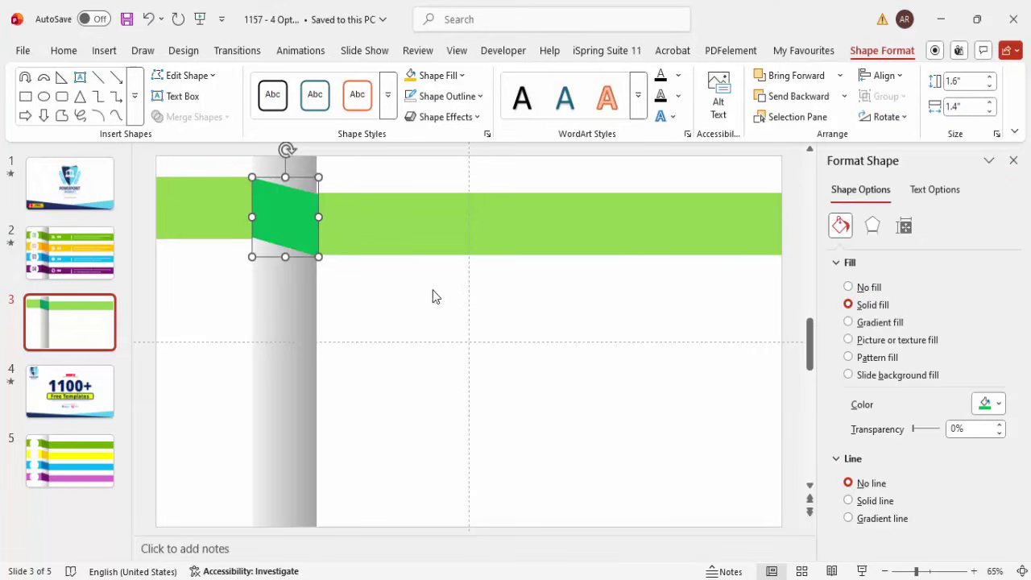
click(405, 338)
click(304, 219)
click(946, 572)
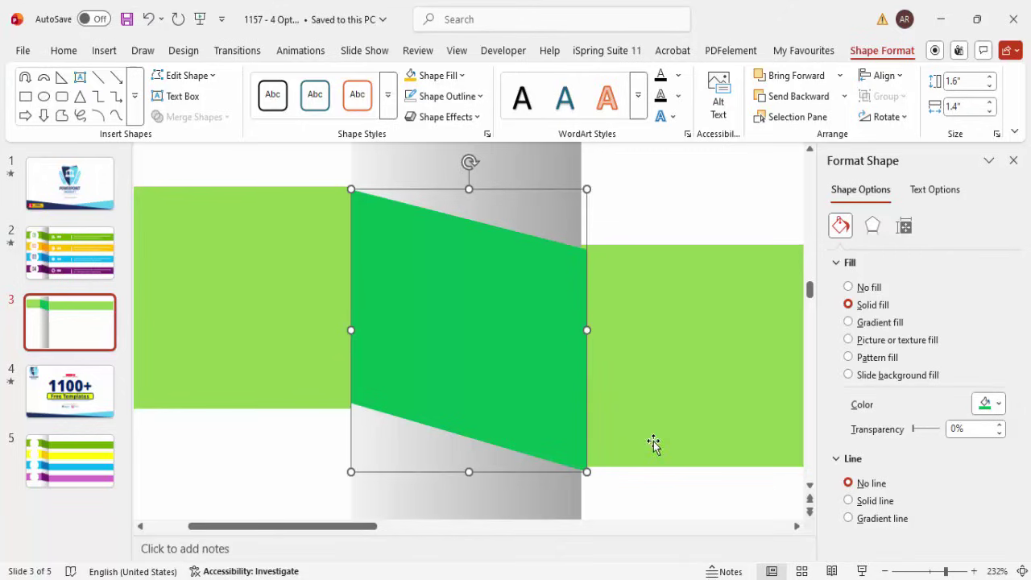
Edit the connector's points so its right corners sit flush on the long bar's edges.
right_click(472, 281)
click(524, 307)
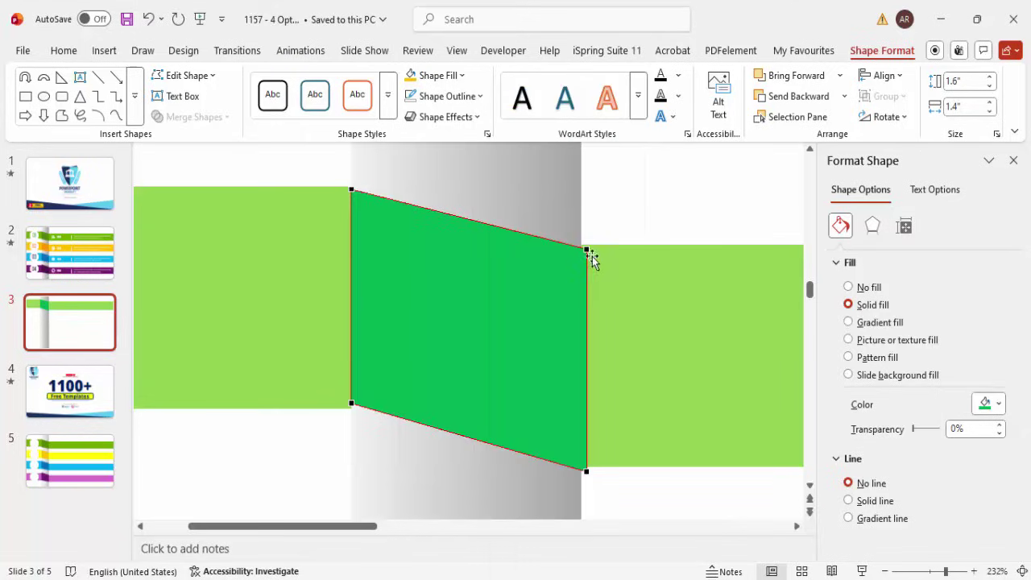
drag(585, 250, 583, 247)
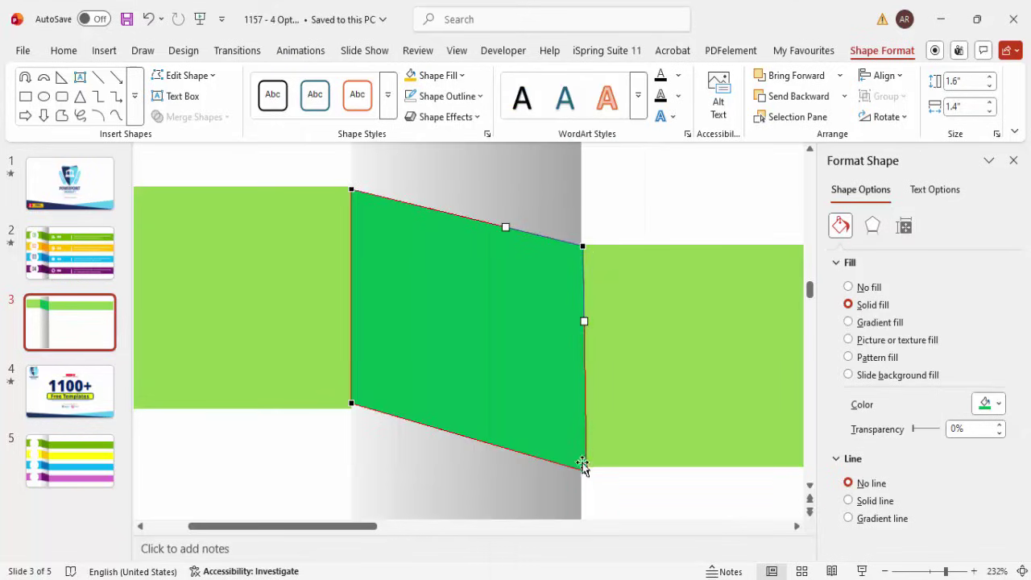
drag(584, 472, 584, 467)
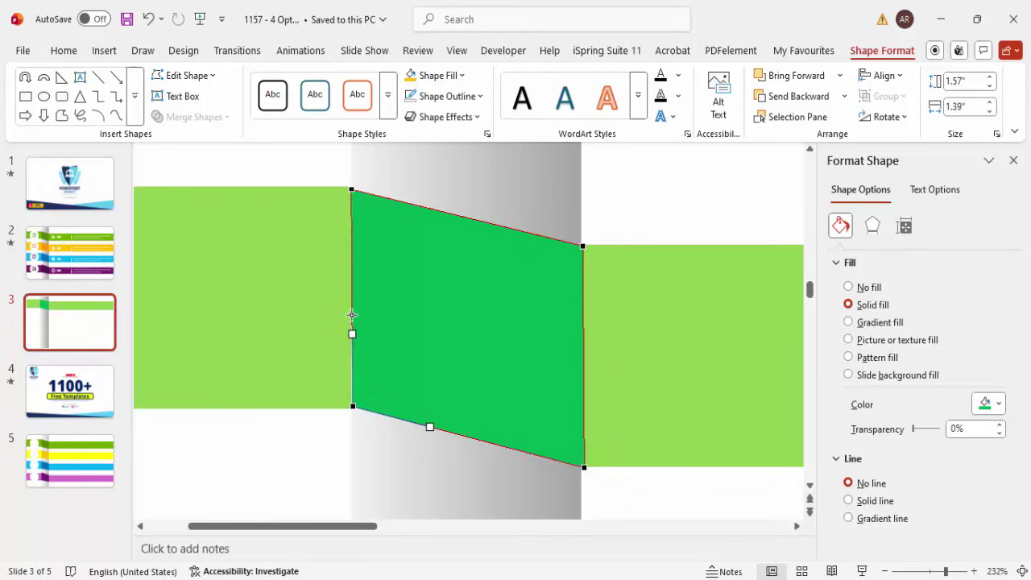
click(421, 197)
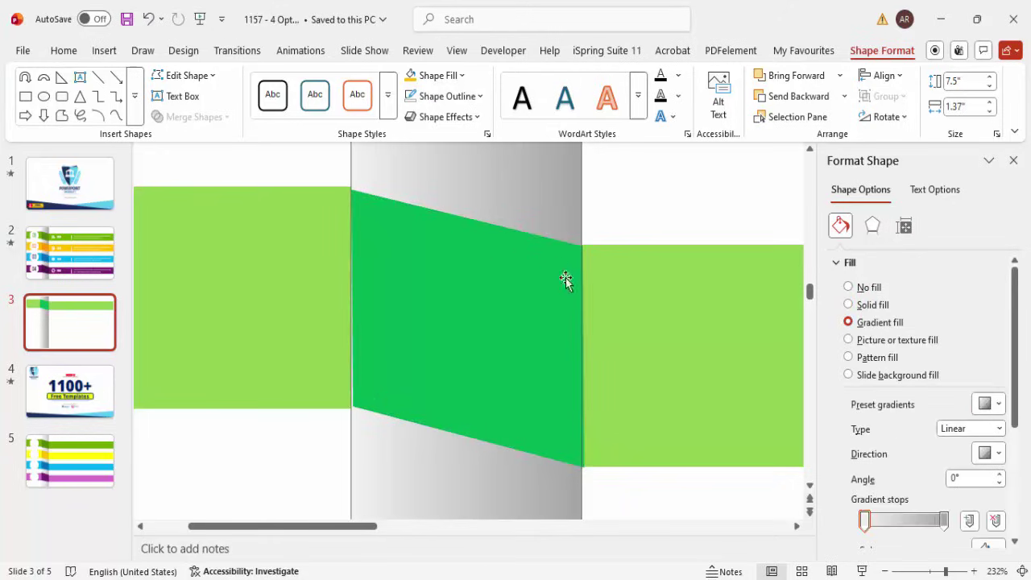
click(661, 498)
click(1022, 571)
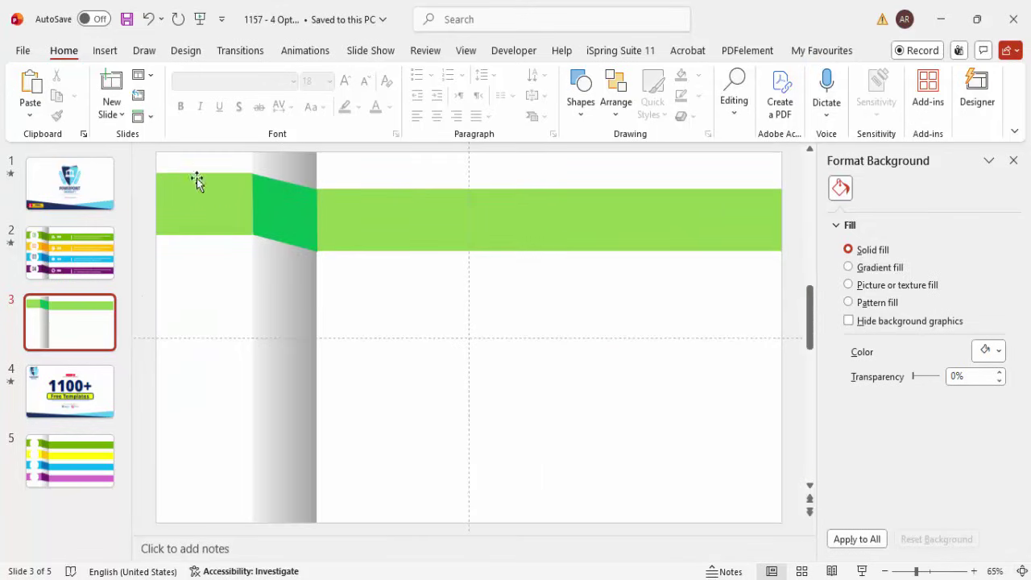
click(107, 51)
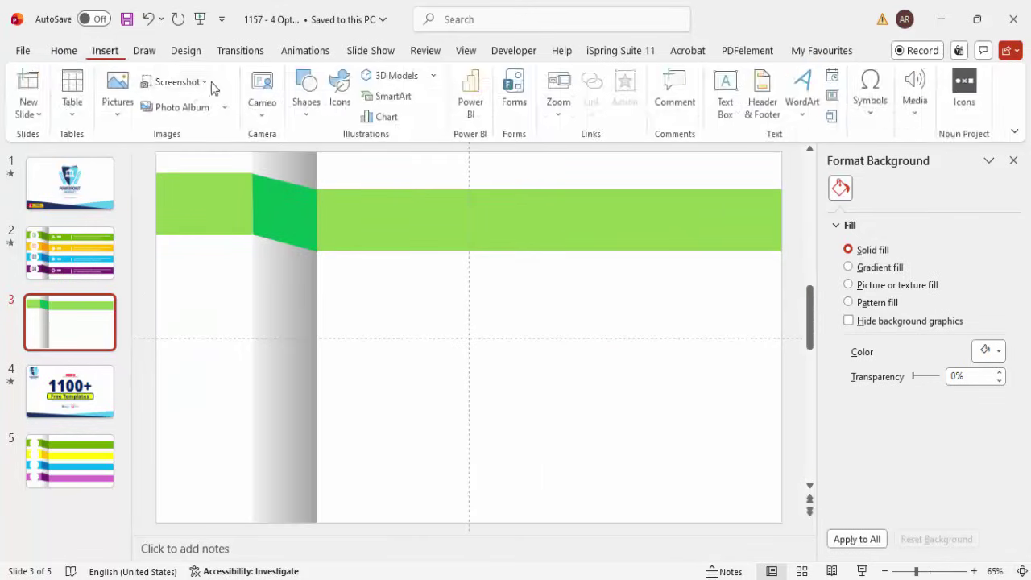
Draw a circle with no outline at the green band's left end.
click(307, 104)
click(314, 329)
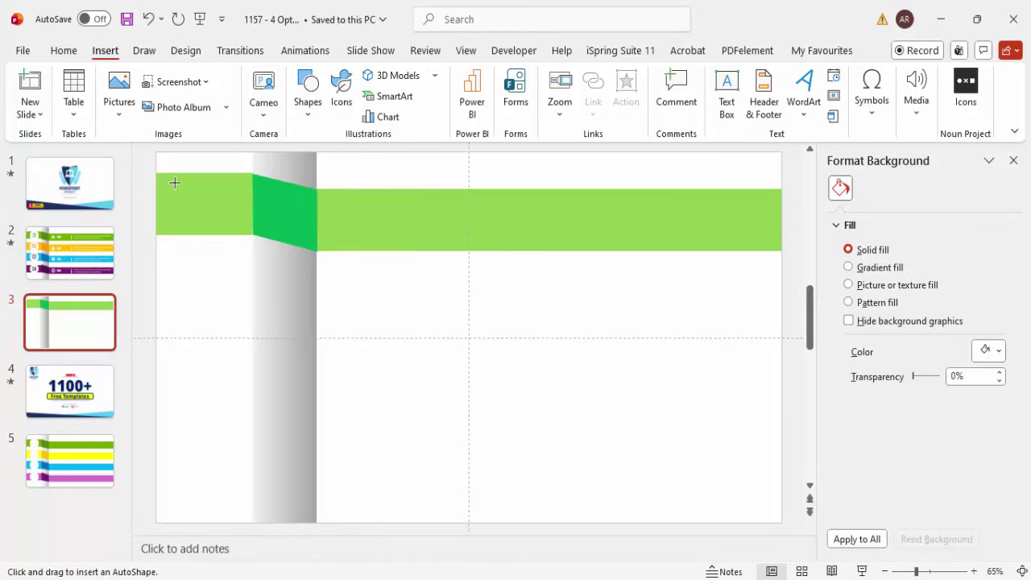
drag(209, 221, 234, 240)
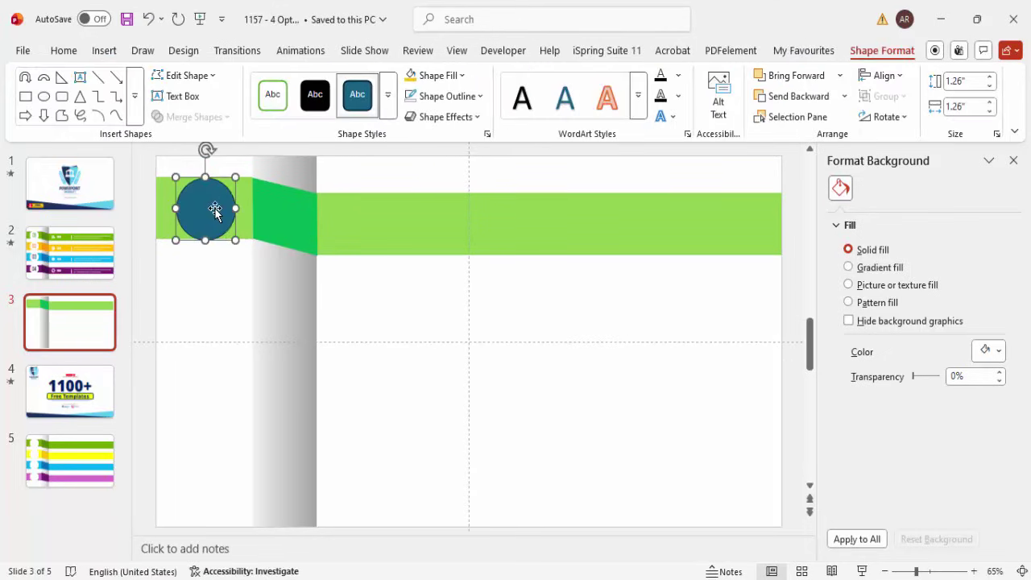
click(455, 96)
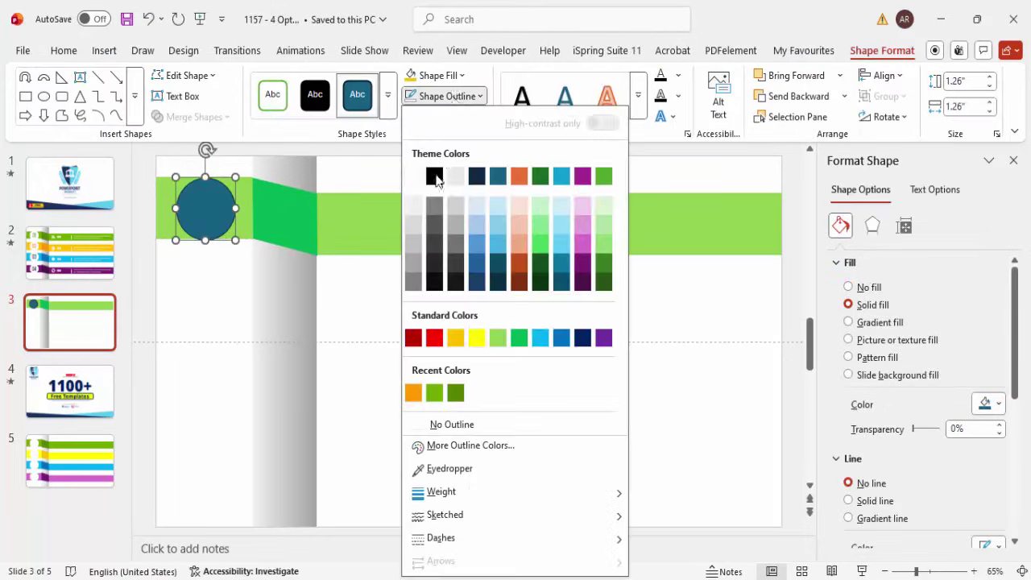
click(470, 424)
Fill the circle white and give it an Offset: Bottom shadow.
click(435, 76)
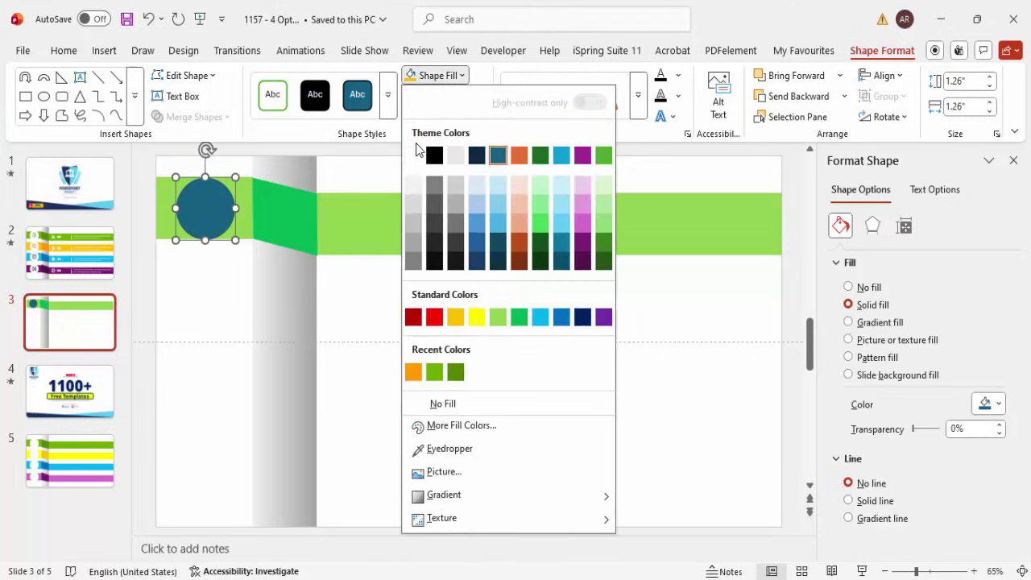
click(425, 155)
click(456, 118)
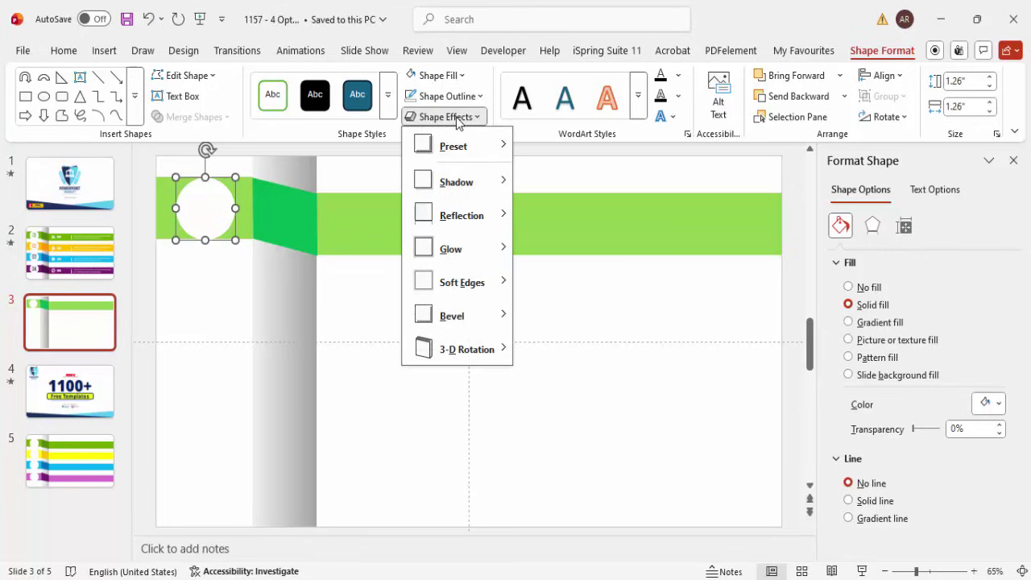
mouse_move(471, 187)
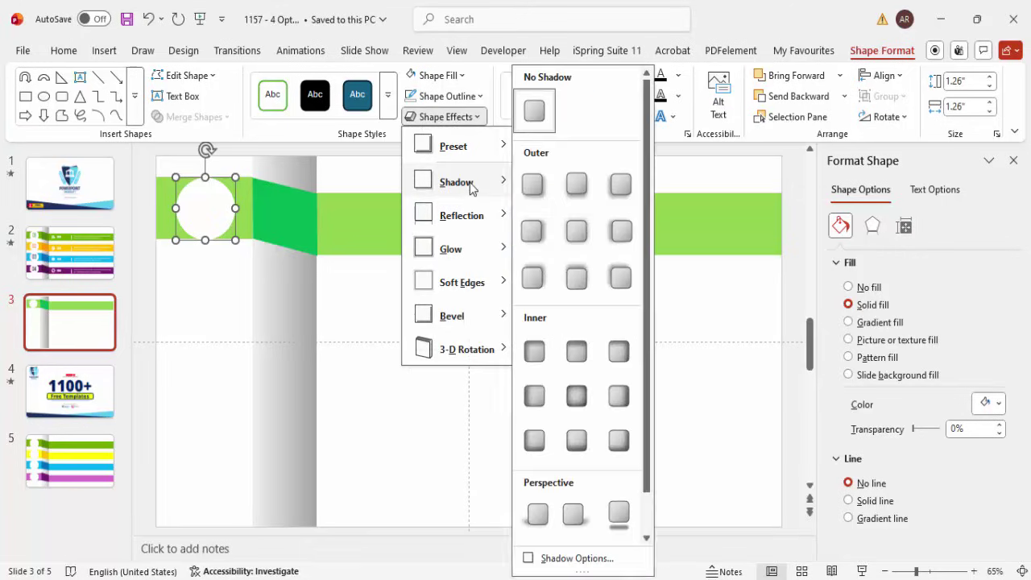
click(578, 187)
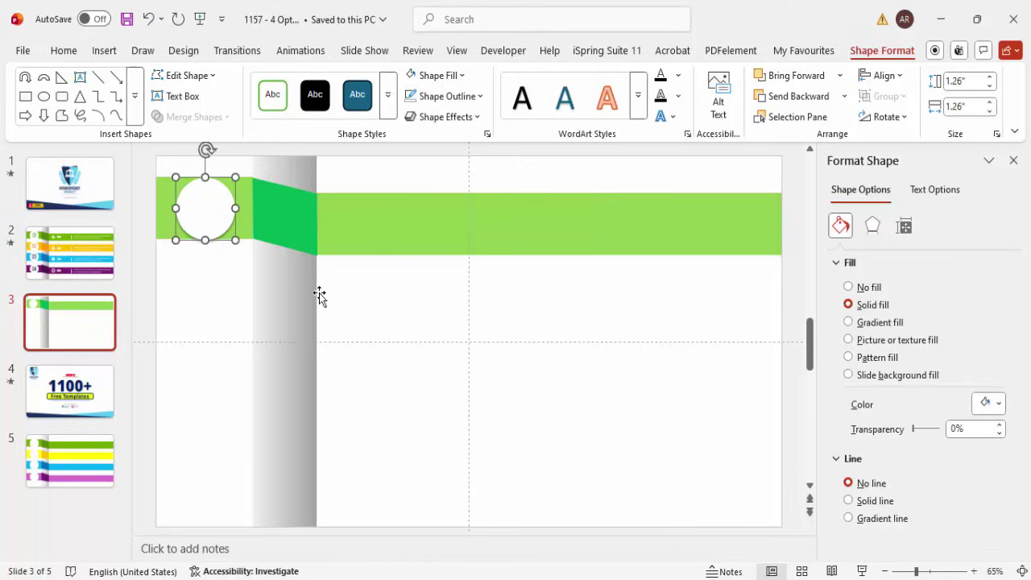
click(104, 50)
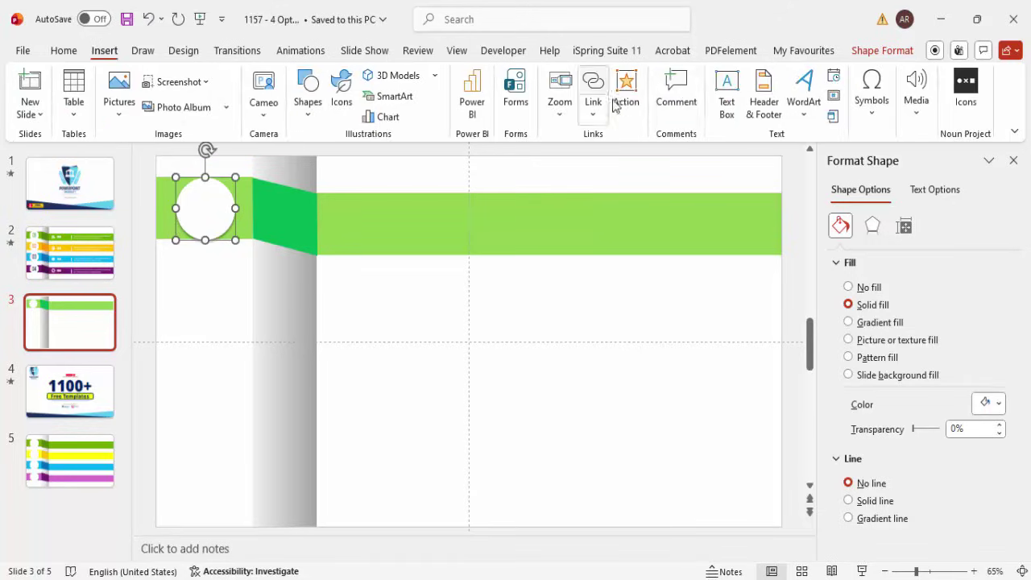
click(727, 96)
Add '01' in a text box over the circle, centred, in bold 40 pt Oswald.
drag(194, 194, 236, 221)
text(0)
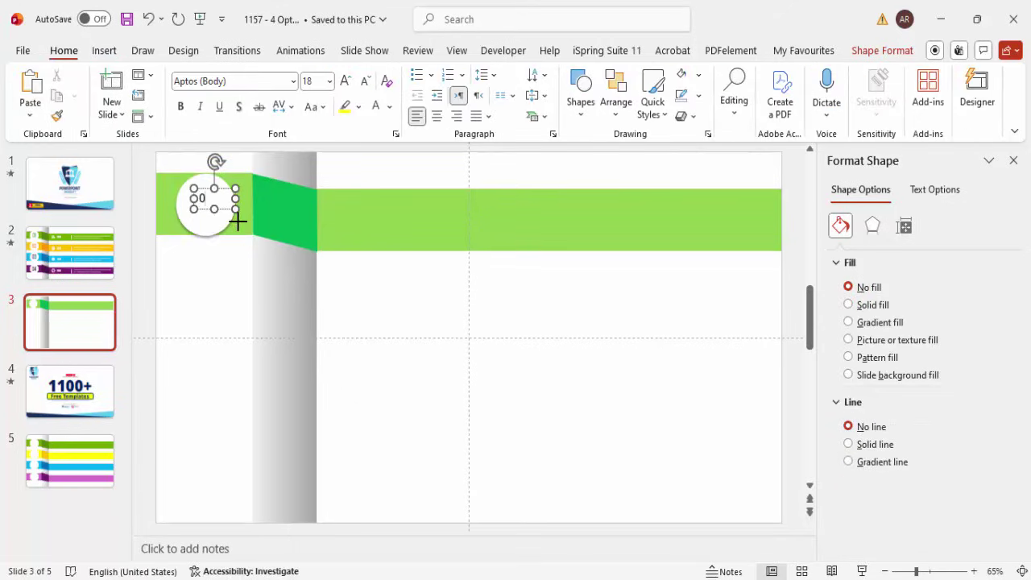
text(1)
click(234, 198)
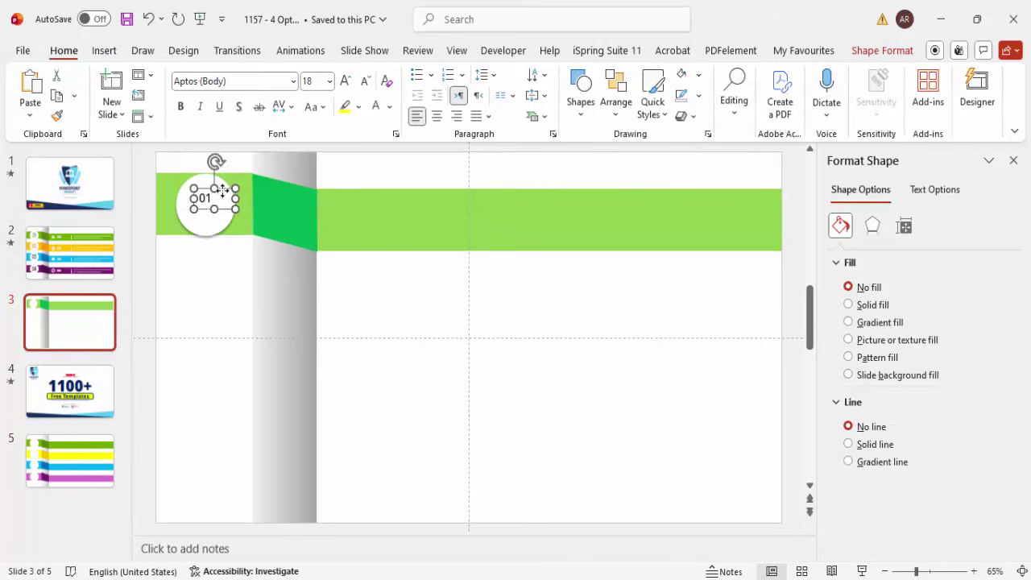
click(436, 115)
click(267, 84)
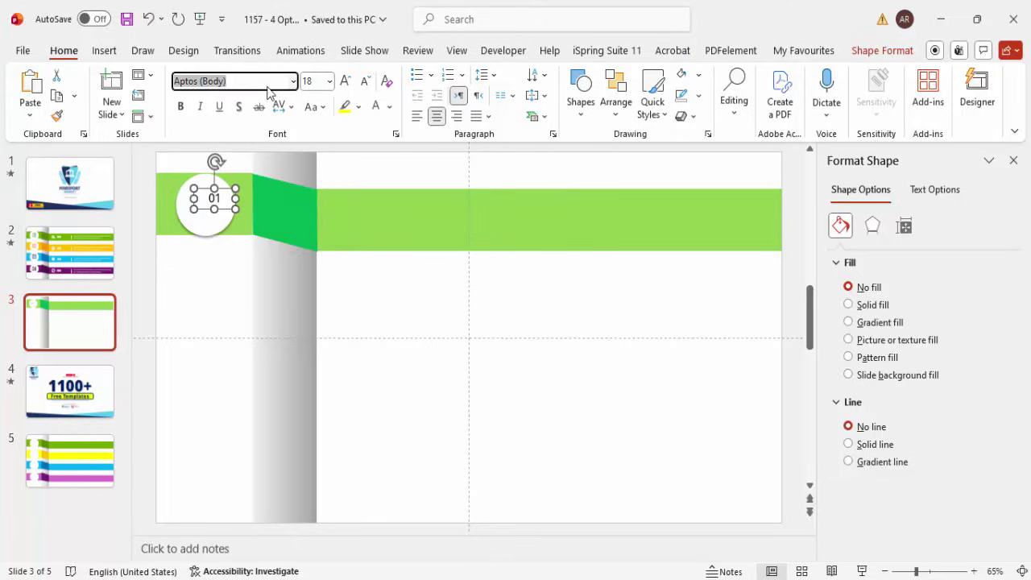
text(Oswald)
key(Return)
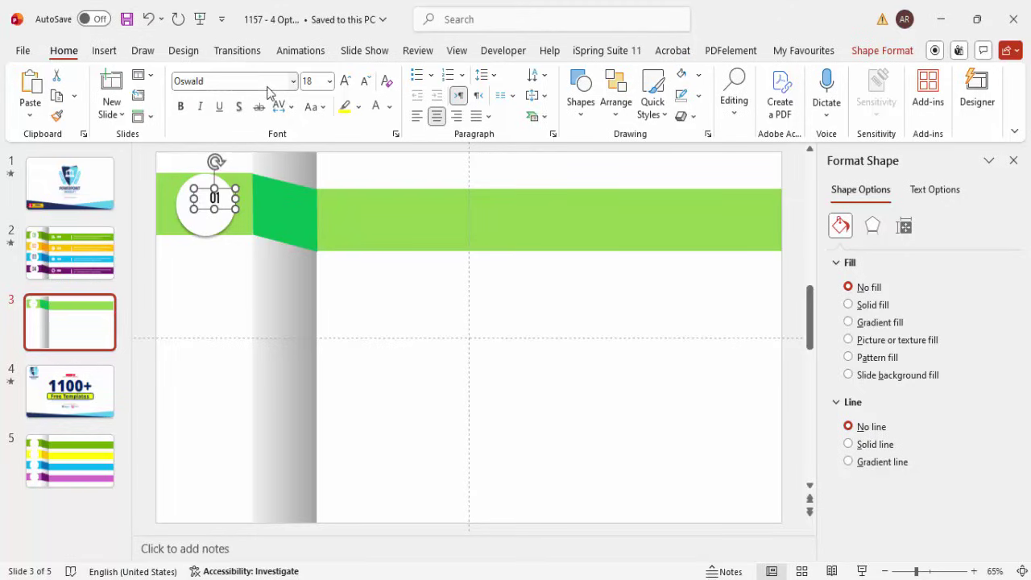
click(345, 83)
click(345, 82)
click(344, 83)
click(344, 83)
drag(225, 188, 217, 189)
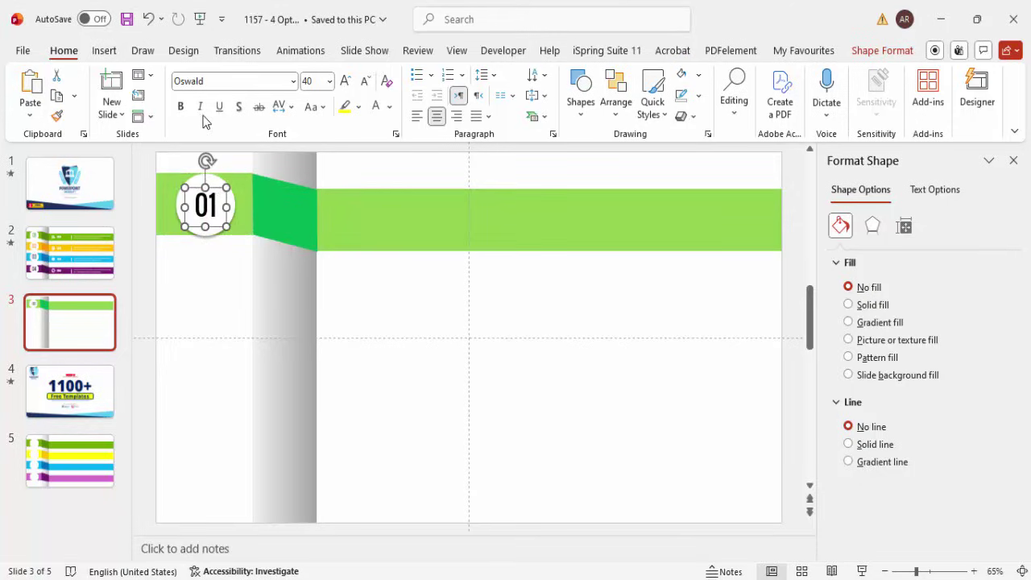
click(181, 107)
Insert the apple icon and move it onto the green band beside the connector.
click(344, 315)
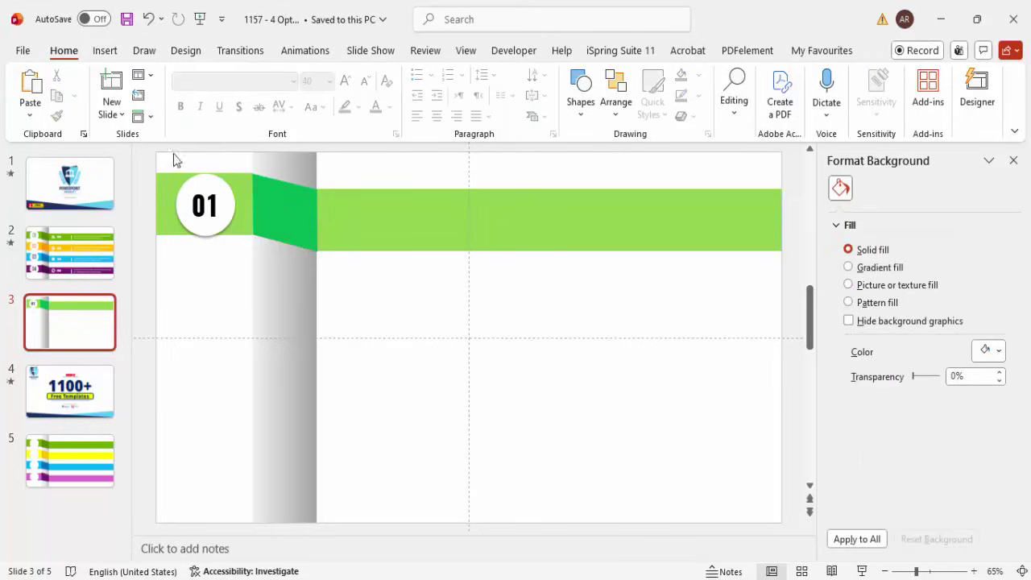
click(108, 53)
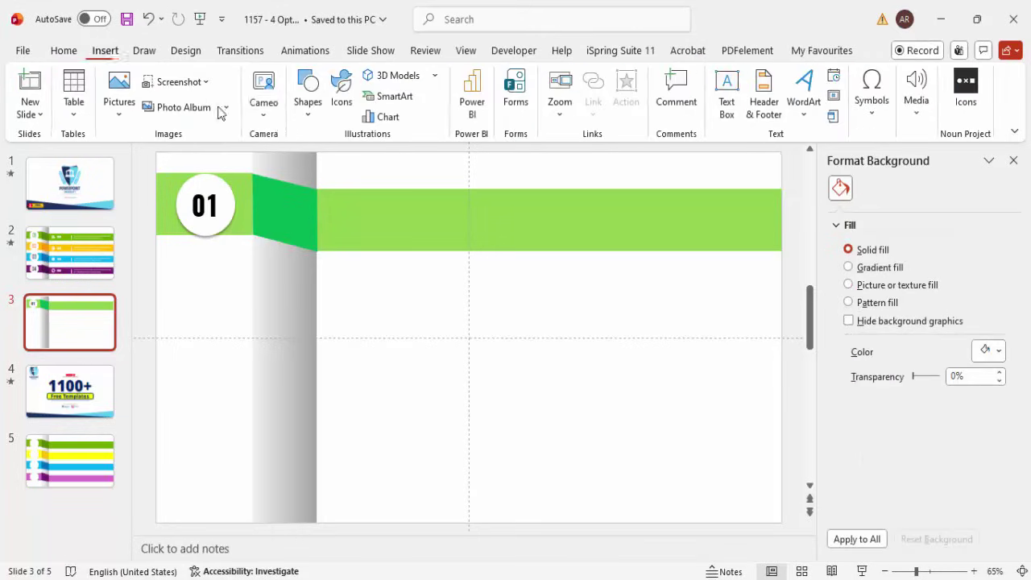
click(342, 89)
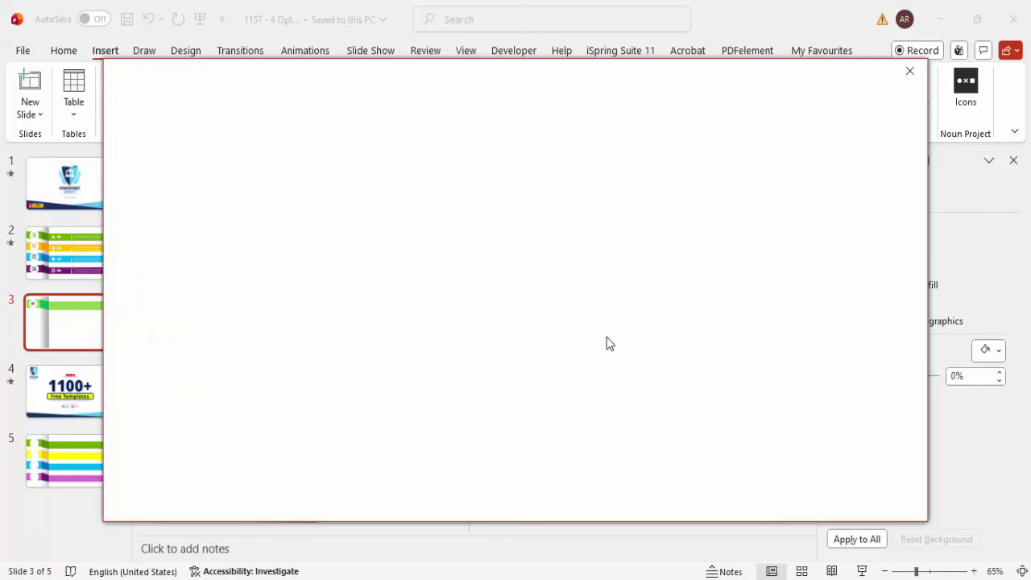
scroll(645, 330, down, 5)
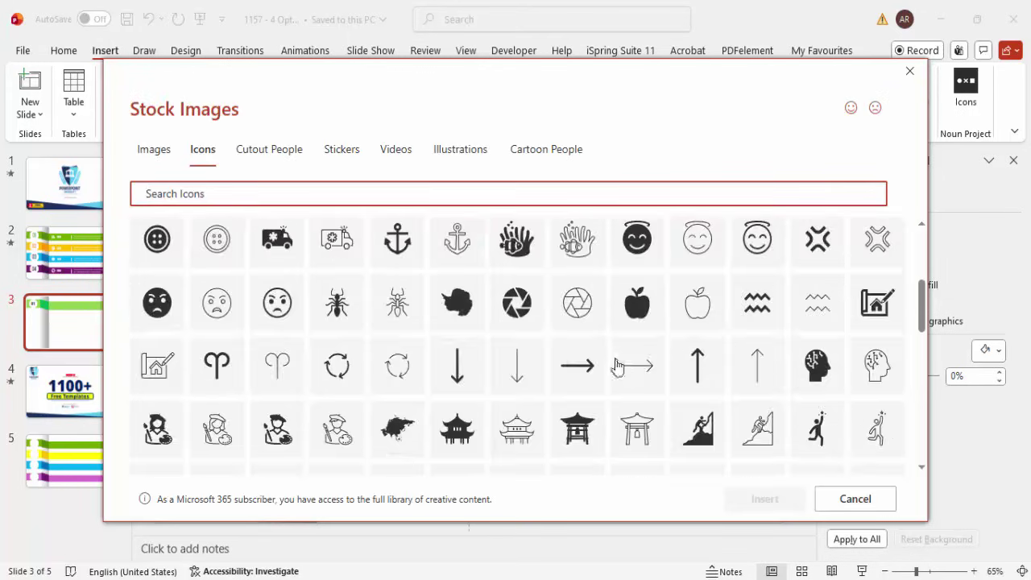
click(656, 326)
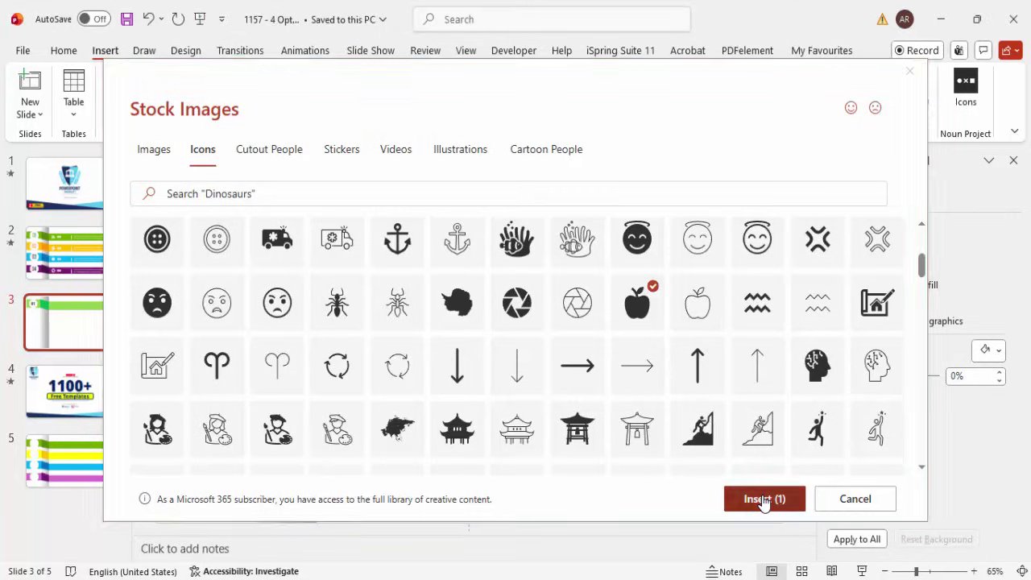
click(763, 499)
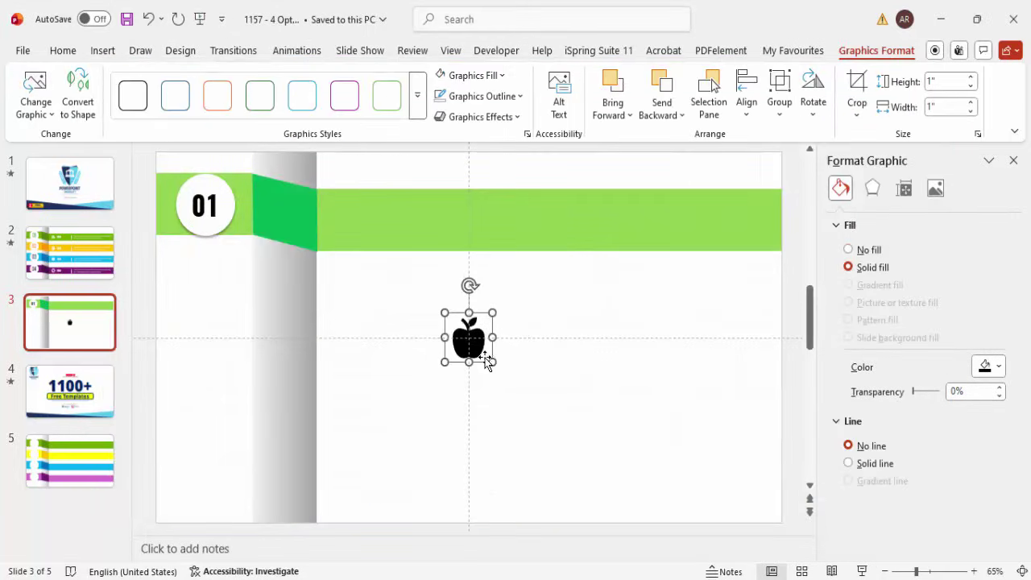
drag(476, 345, 362, 229)
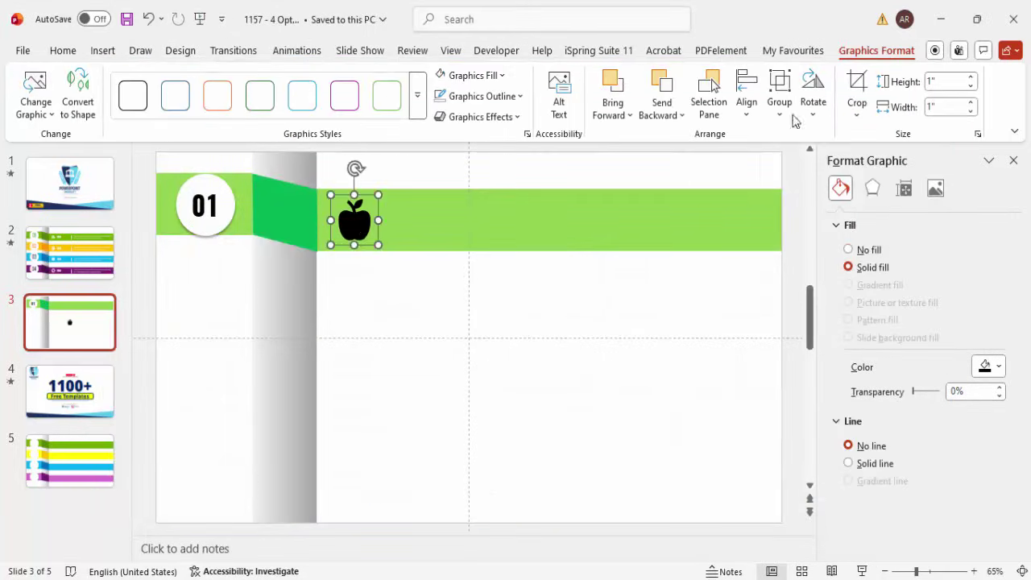
Resize the apple to 0.7" height and fill it white.
click(942, 83)
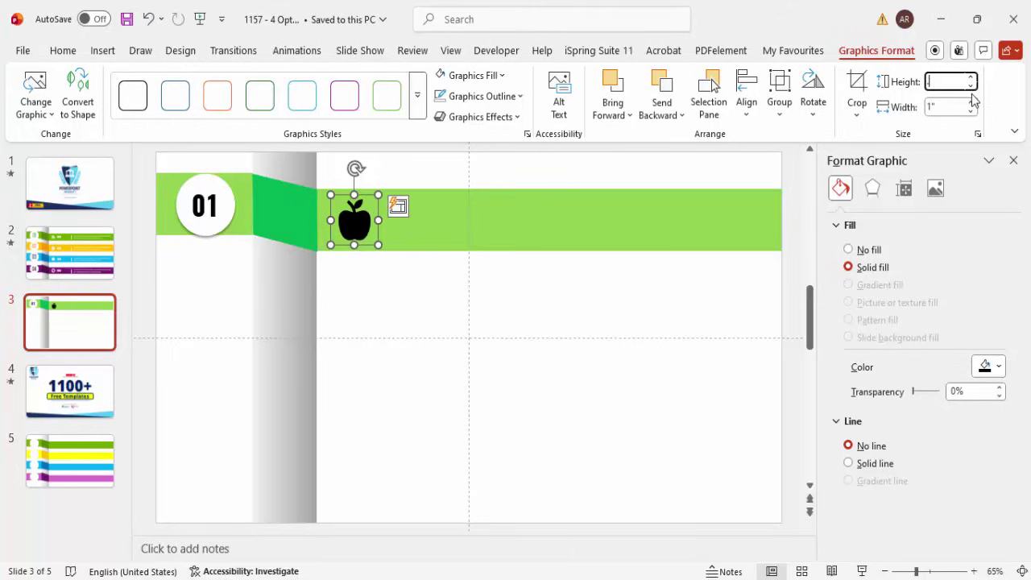
text(.7)
key(Return)
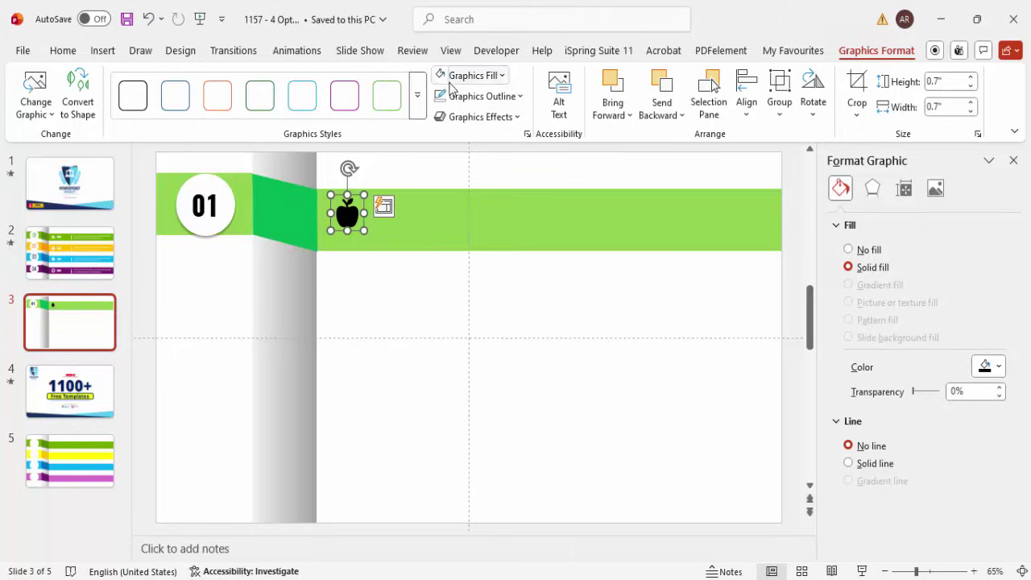
click(442, 76)
drag(348, 219, 347, 217)
click(102, 51)
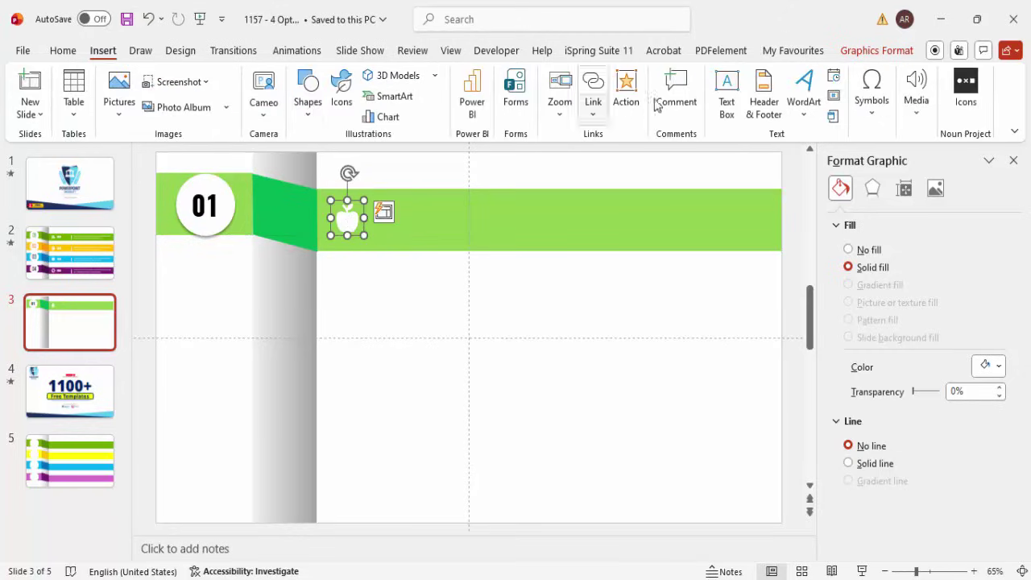
Add a white 'TITLE HERE' heading in Oswald right of the apple icon.
click(726, 90)
drag(398, 204, 510, 233)
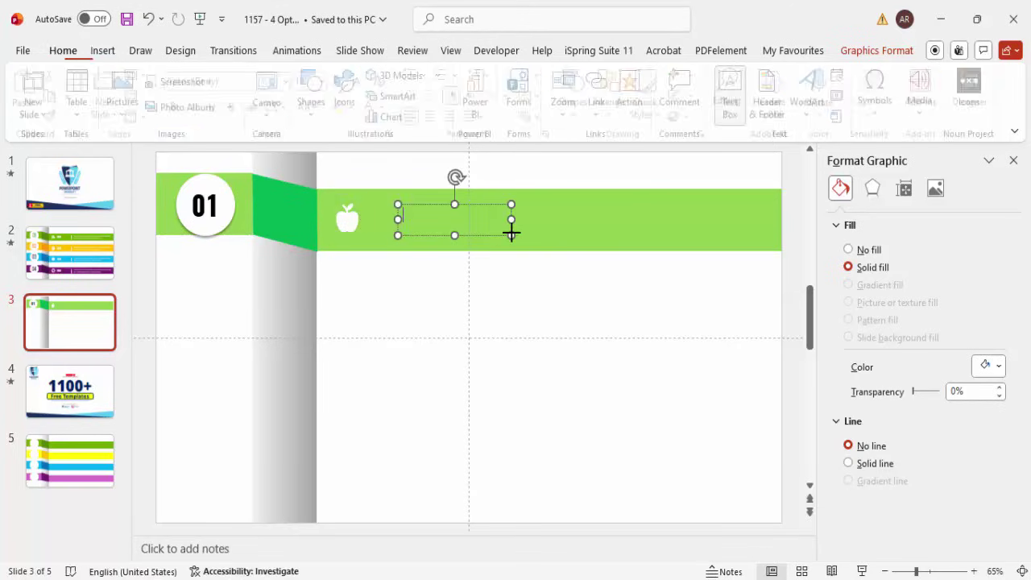
text(TITLE HERE)
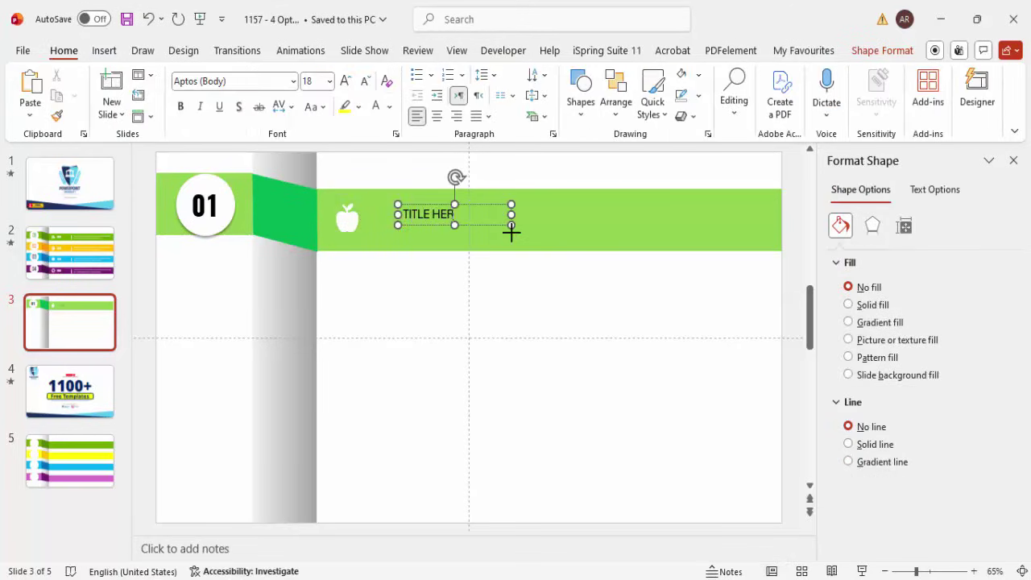
click(465, 204)
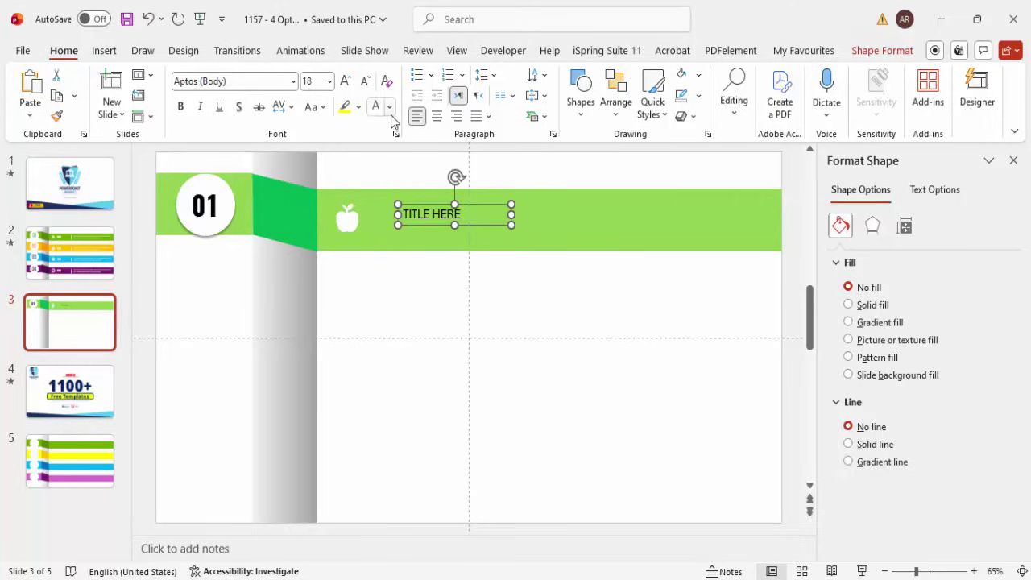
click(238, 82)
text(Oswald)
key(Return)
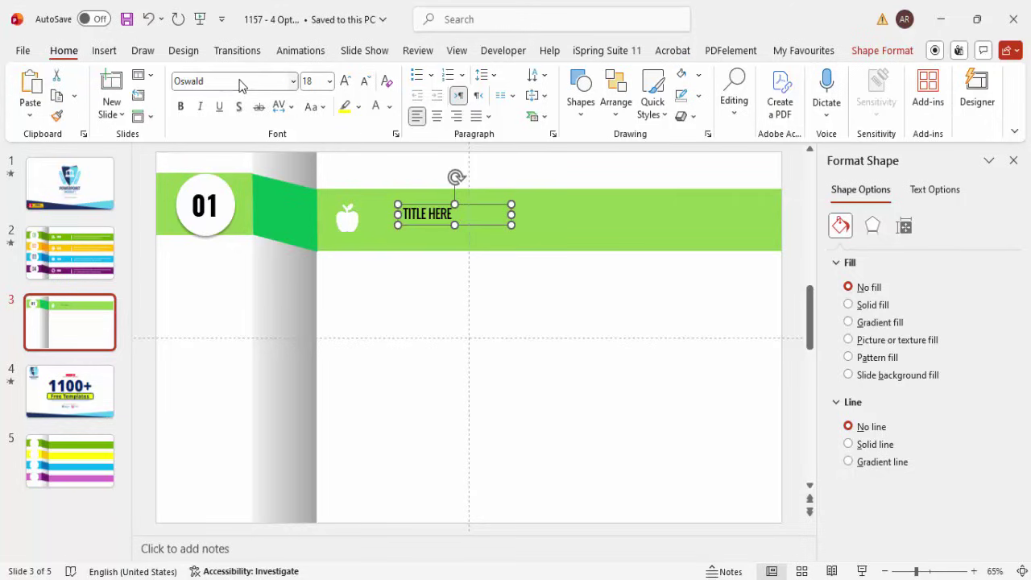
click(377, 108)
drag(444, 206, 416, 213)
click(421, 283)
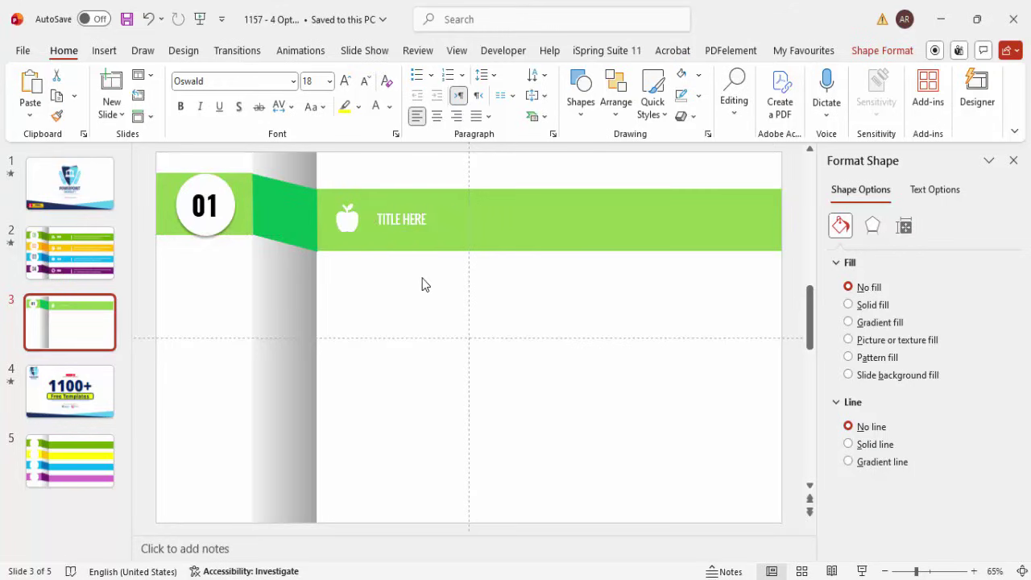
click(107, 50)
Draw a short white vertical divider line right of the title.
click(308, 104)
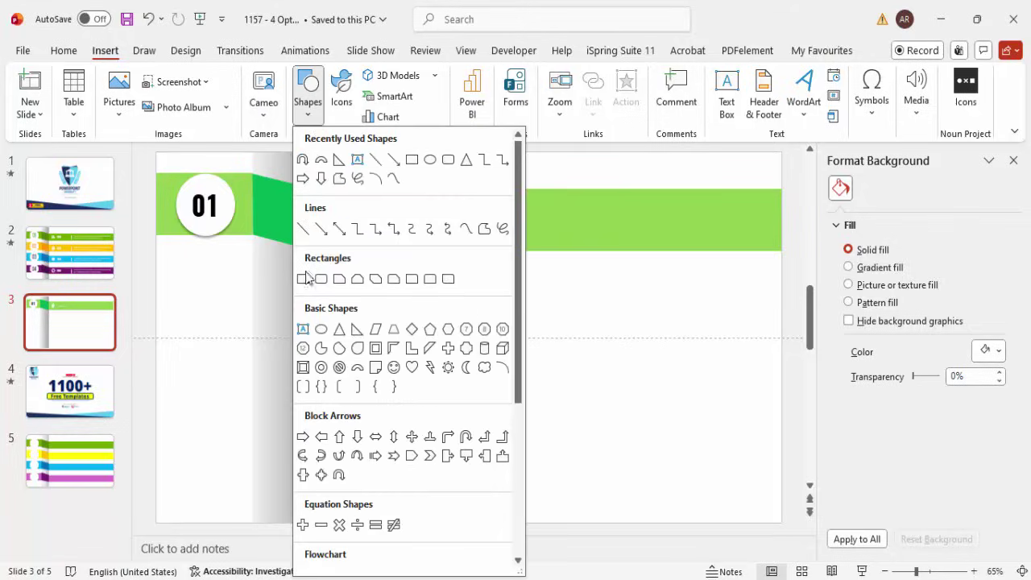
click(303, 229)
drag(481, 202, 482, 238)
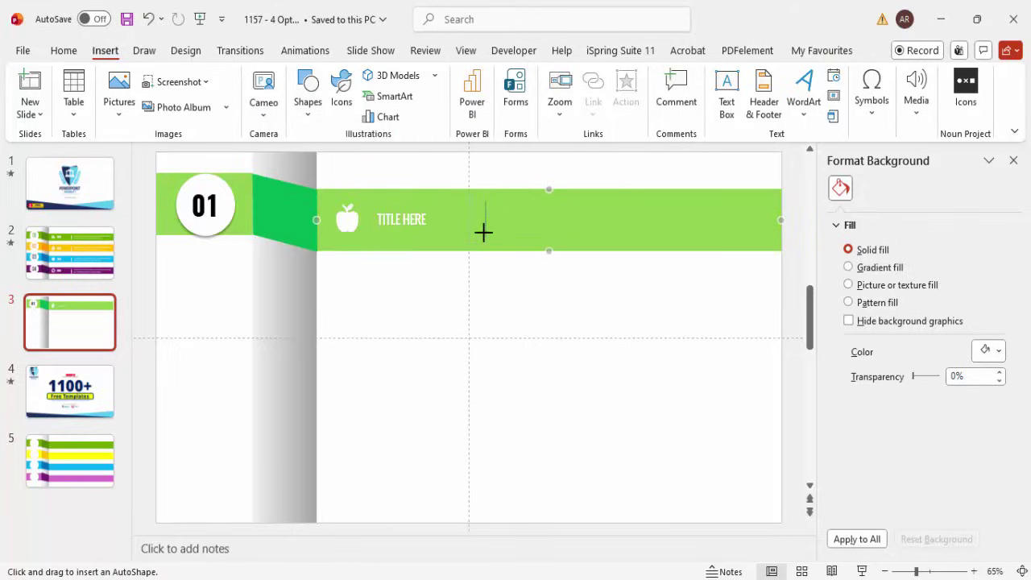
drag(484, 235, 485, 236)
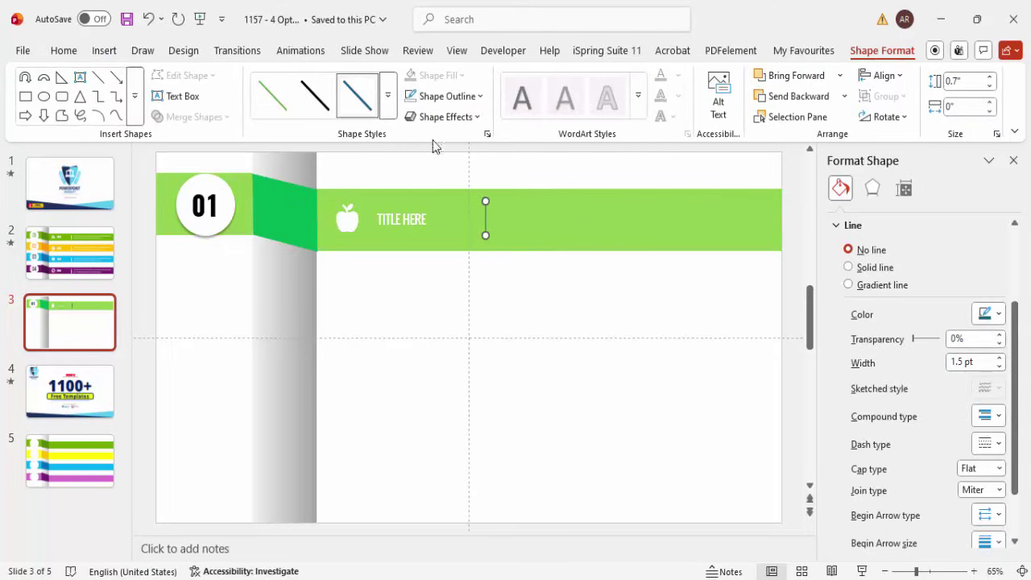
click(445, 96)
click(417, 175)
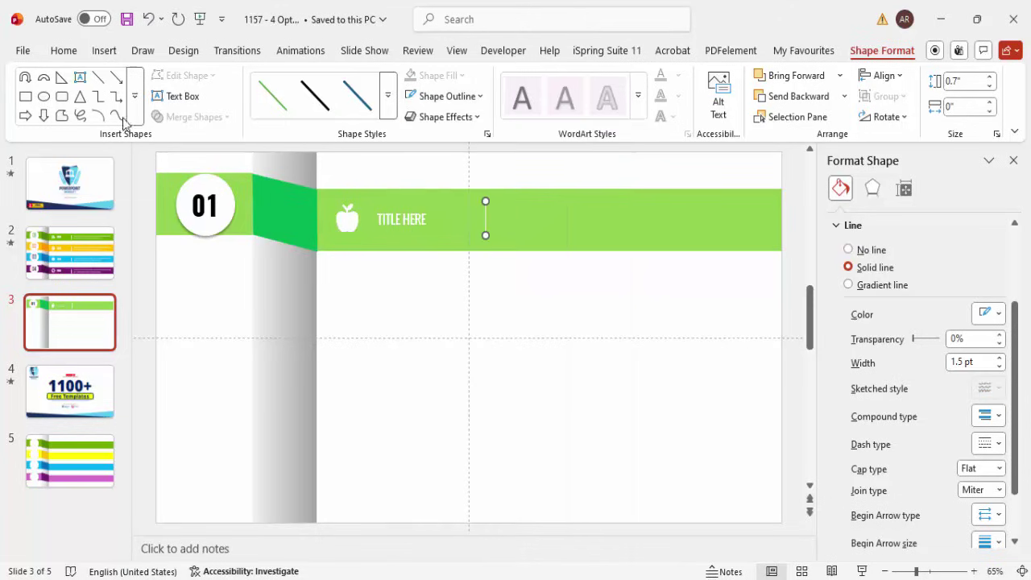
click(104, 51)
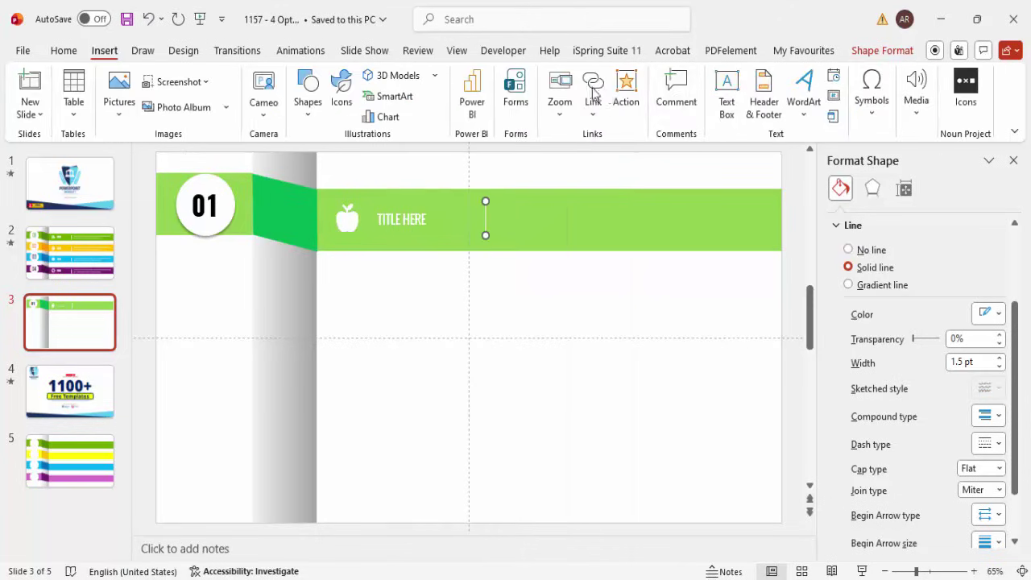
Add a two-line =lorem(1) description right of the divider in white 16 pt.
click(729, 88)
drag(502, 204, 758, 245)
text(=lorem(1))
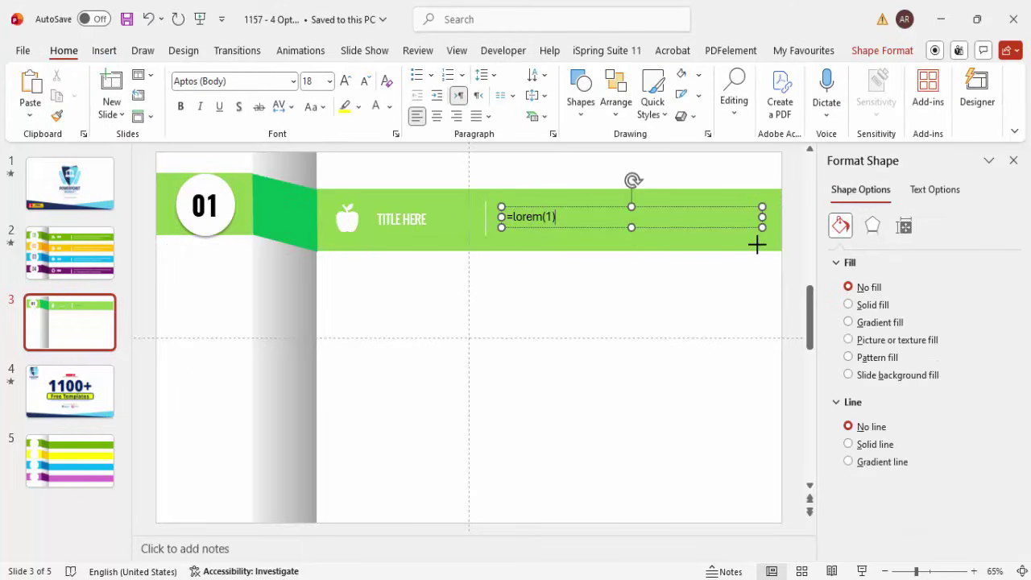
key(Return)
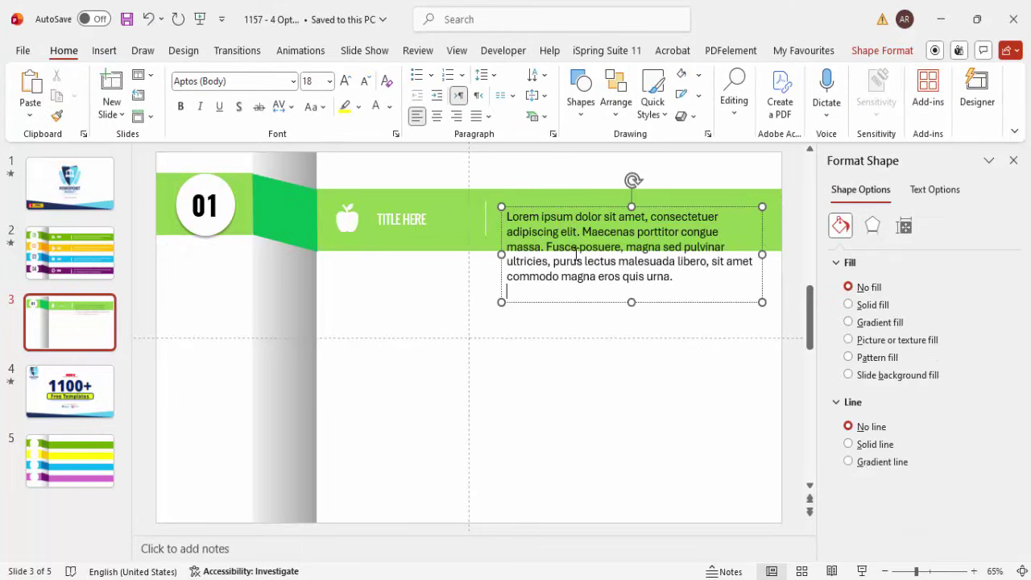
drag(547, 246, 836, 342)
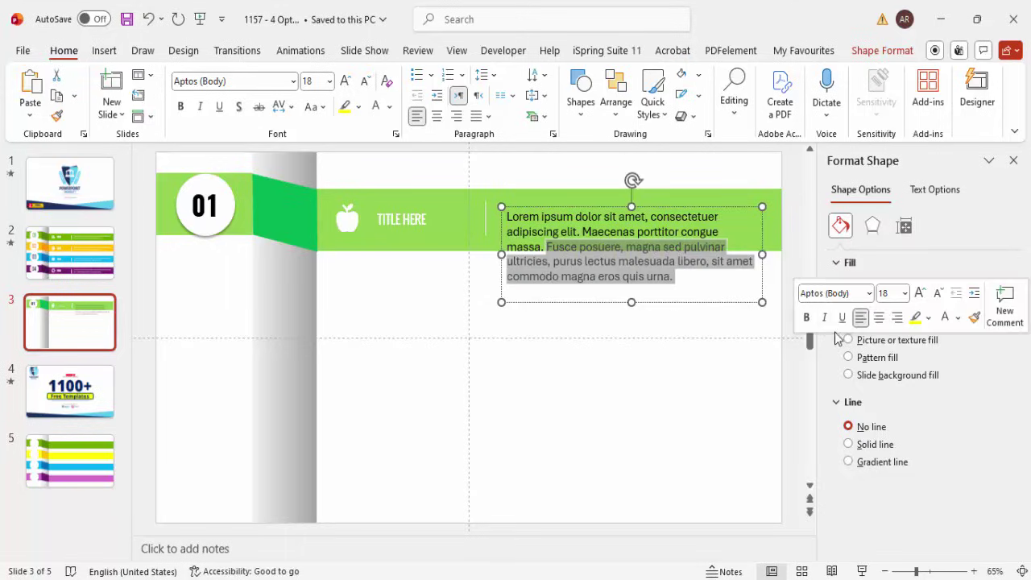
key(Delete)
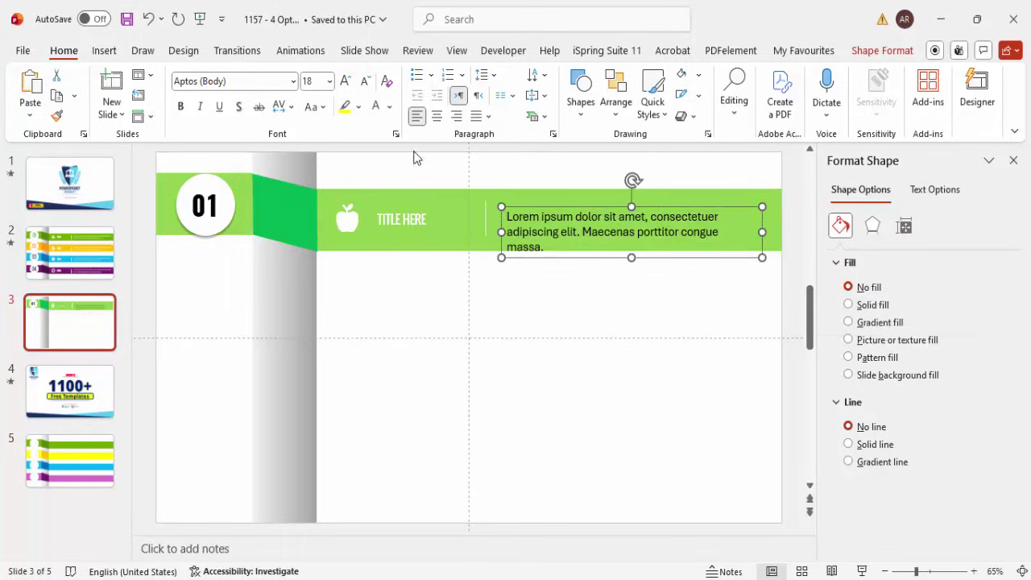
click(376, 107)
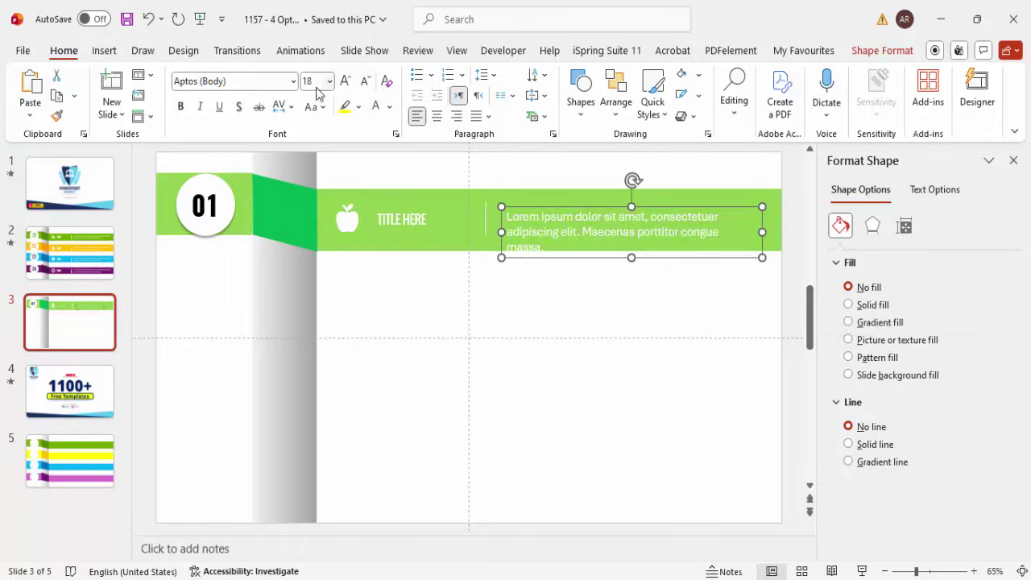
click(364, 82)
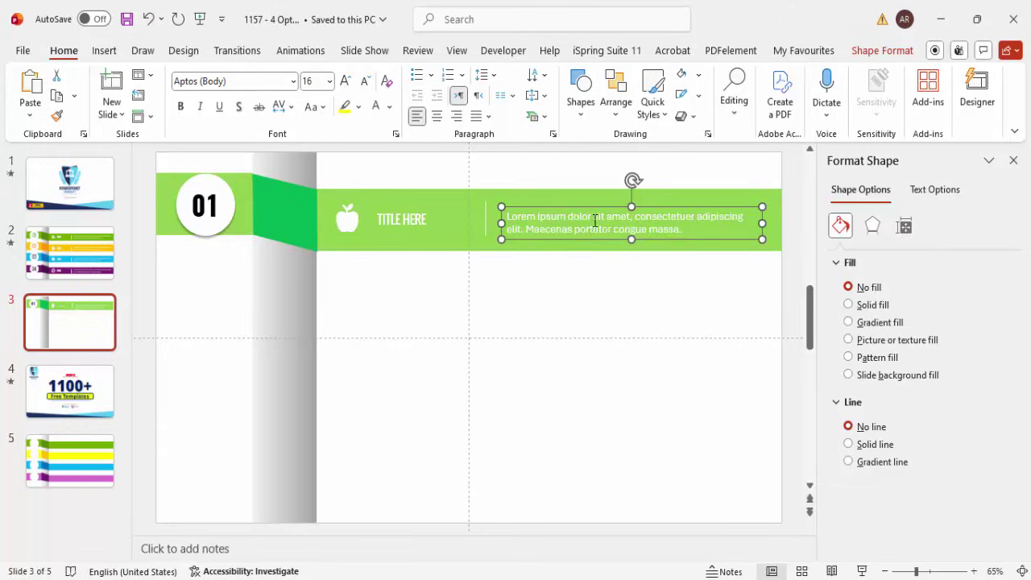
drag(591, 210, 585, 203)
click(588, 296)
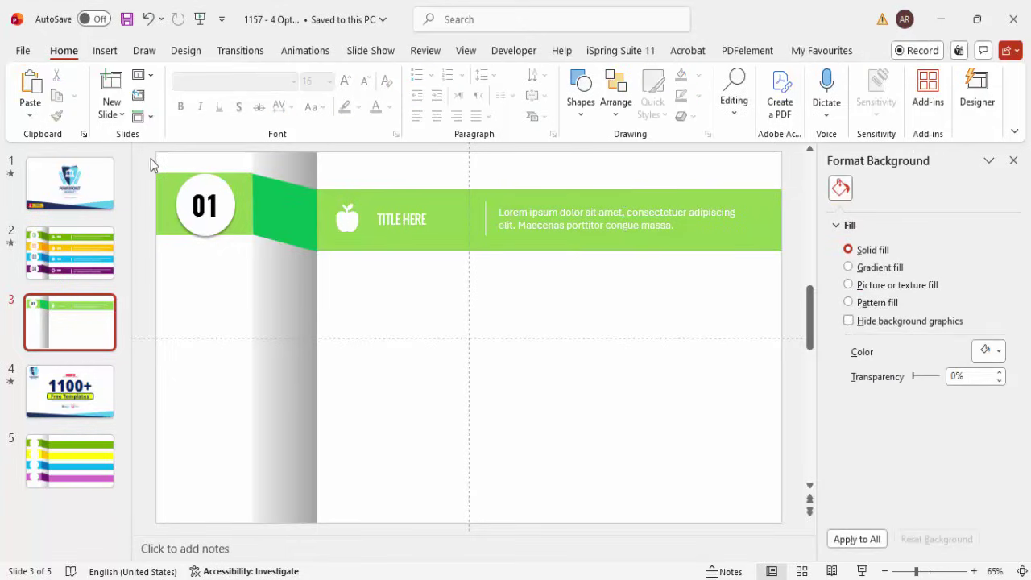
Group the shapes of the 01 number badge together.
drag(145, 153, 809, 267)
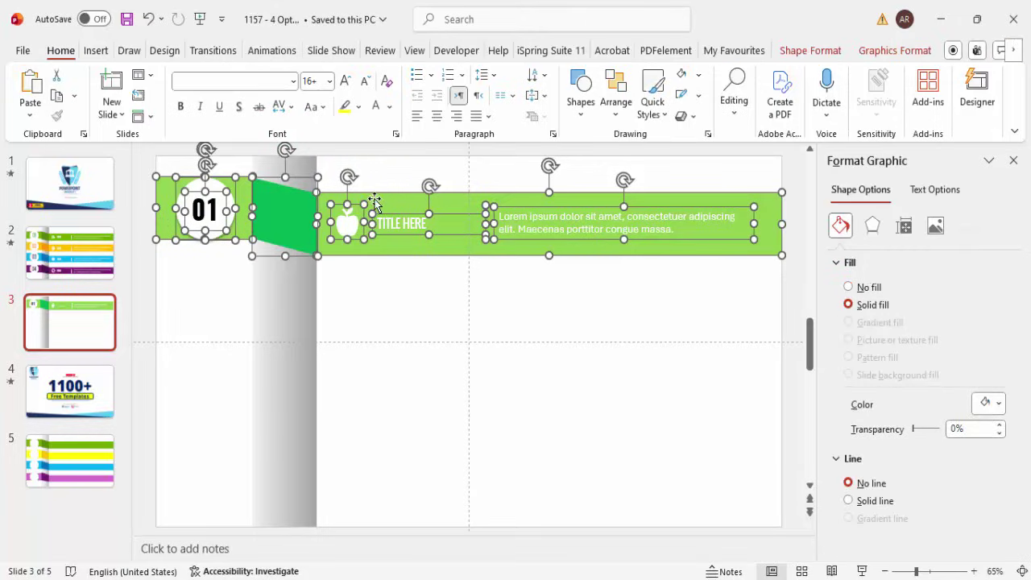
click(313, 260)
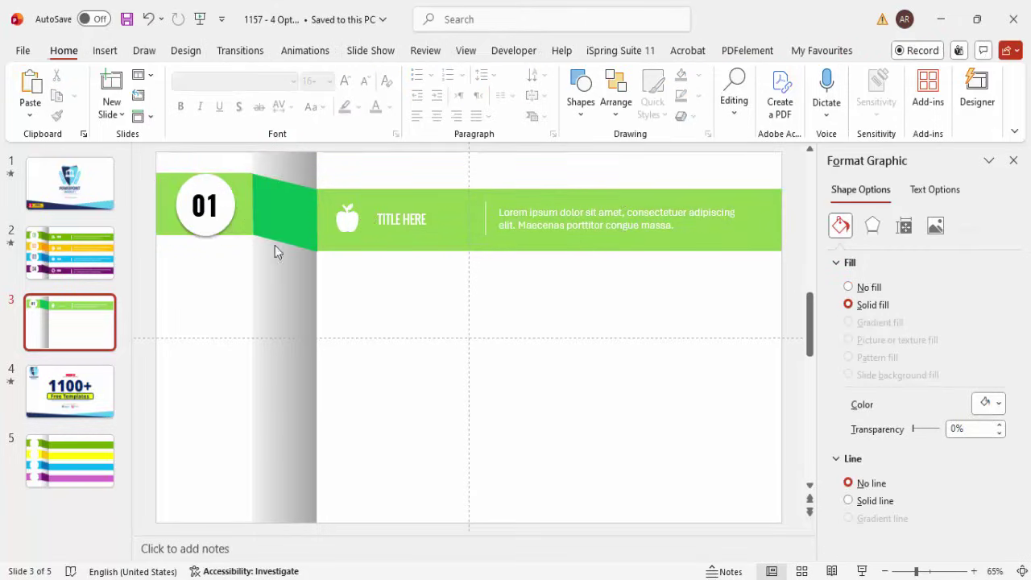
drag(141, 165, 271, 287)
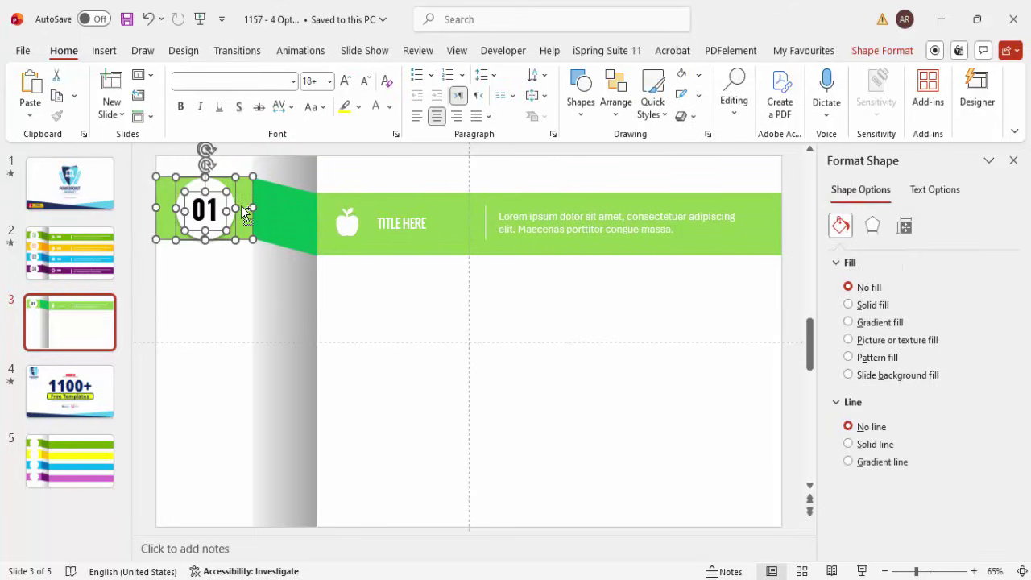
key(ctrl+g)
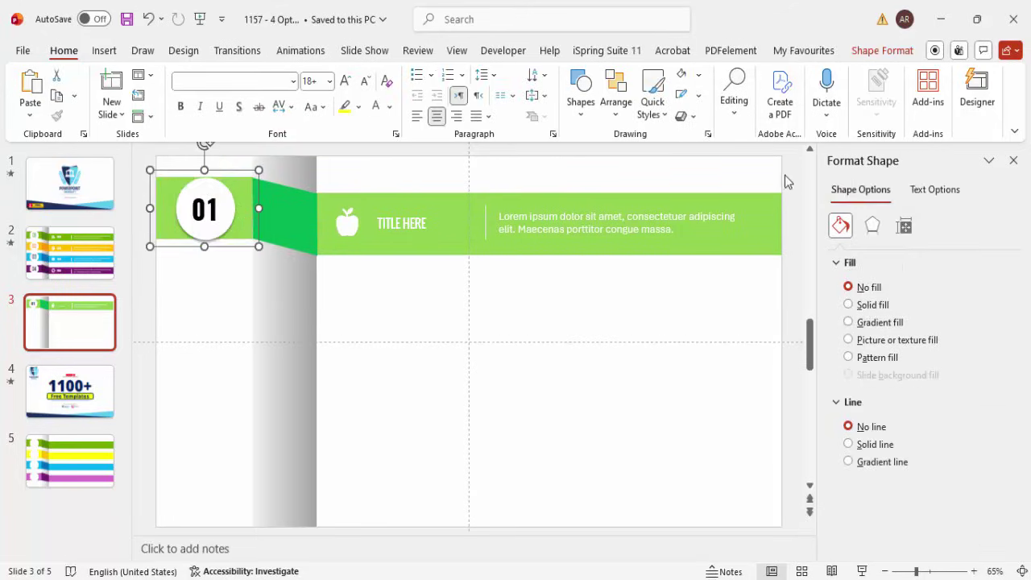
Line up the first row's pieces edge to edge, then Ctrl-drag duplicate the whole row downward.
drag(791, 167, 303, 293)
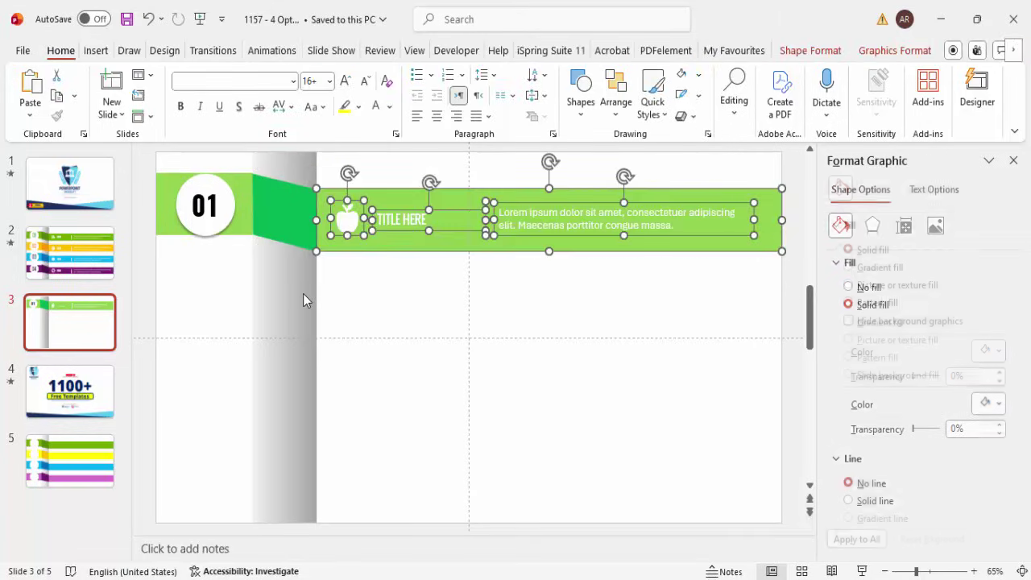
click(253, 197)
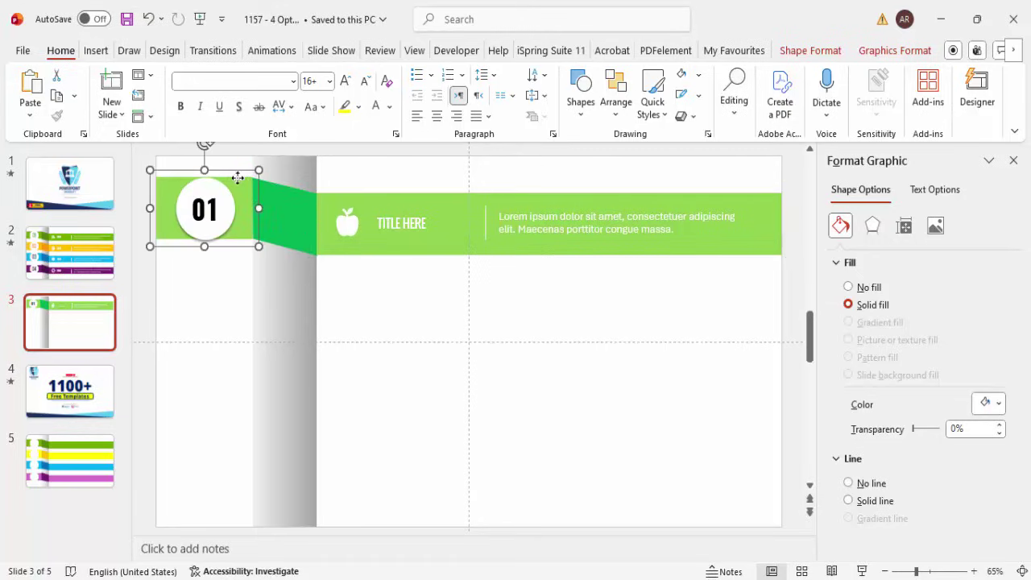
click(253, 196)
click(286, 214)
click(403, 198)
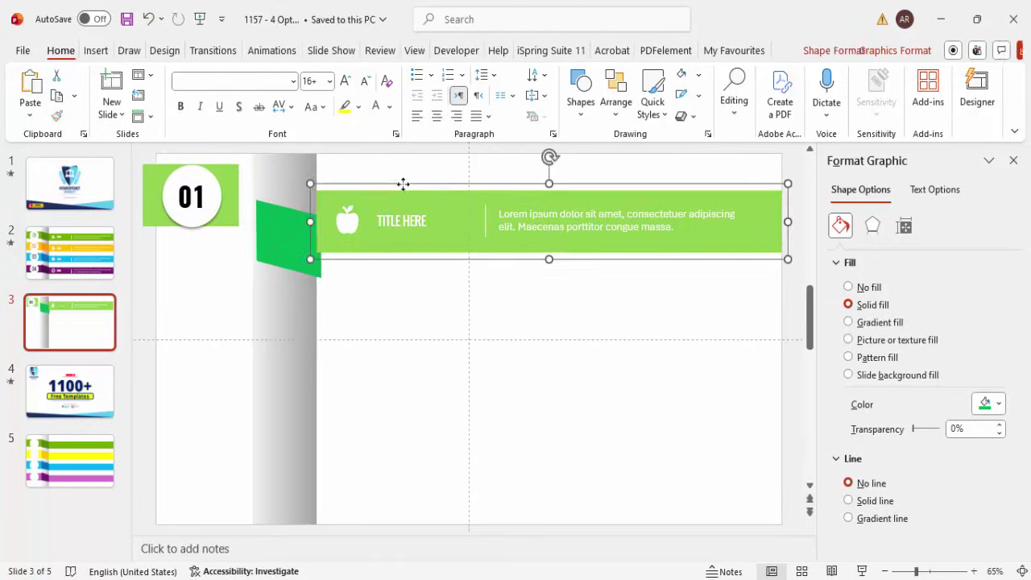
key(ctrl+z)
key(ctrl+z)
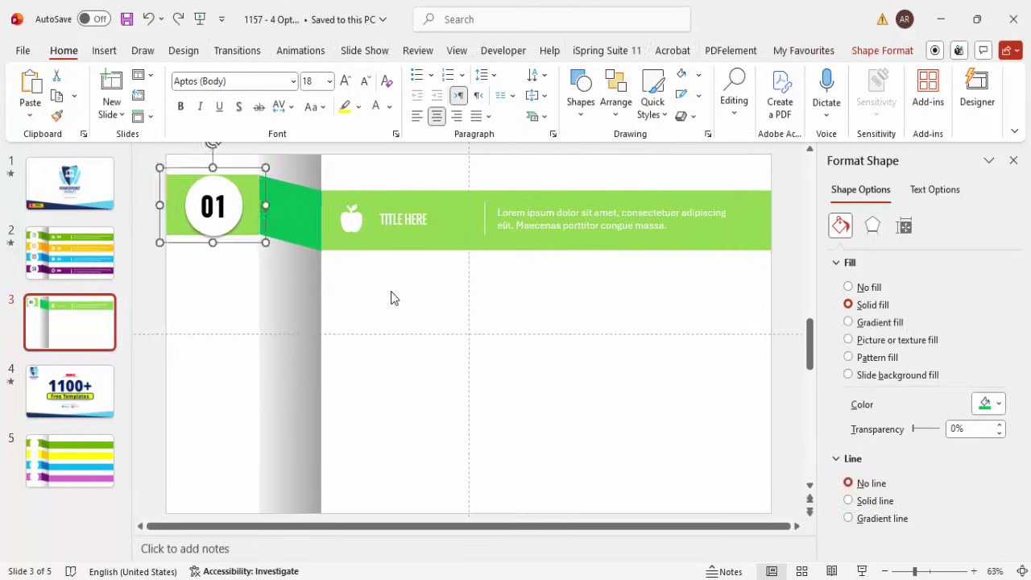
click(389, 324)
drag(134, 164, 810, 314)
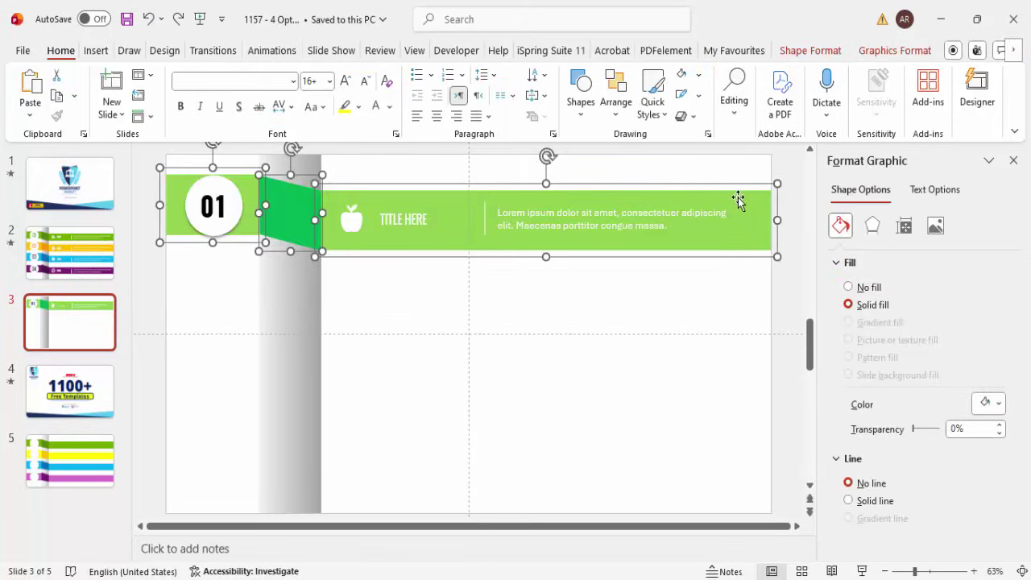
drag(738, 197, 756, 434)
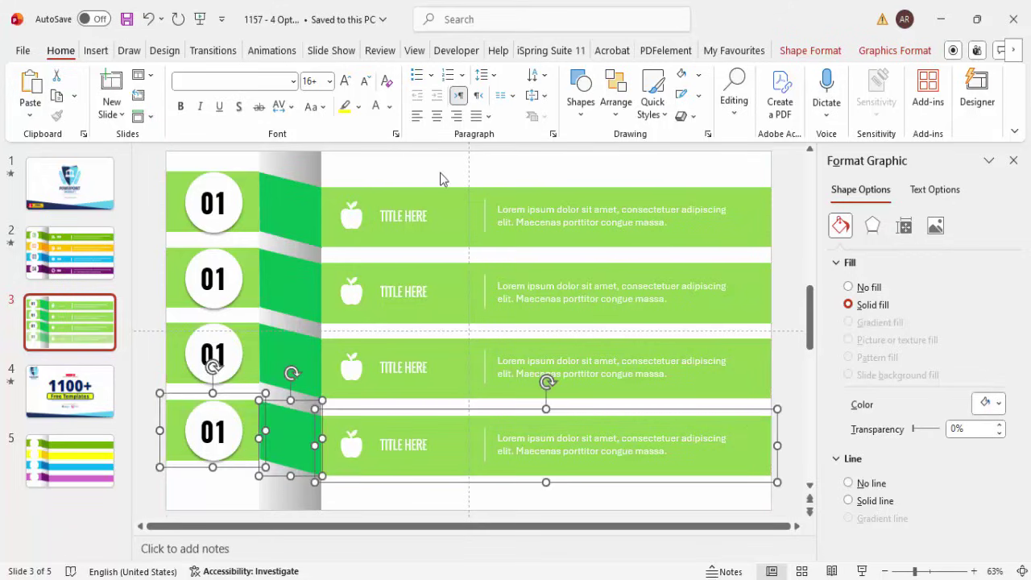
Renumber the copied rows' circles to 02, 03 and 04.
click(206, 266)
key(BackSpace)
text(2)
click(214, 356)
key(BackSpace)
text(3)
click(262, 415)
key(BackSpace)
text(4)
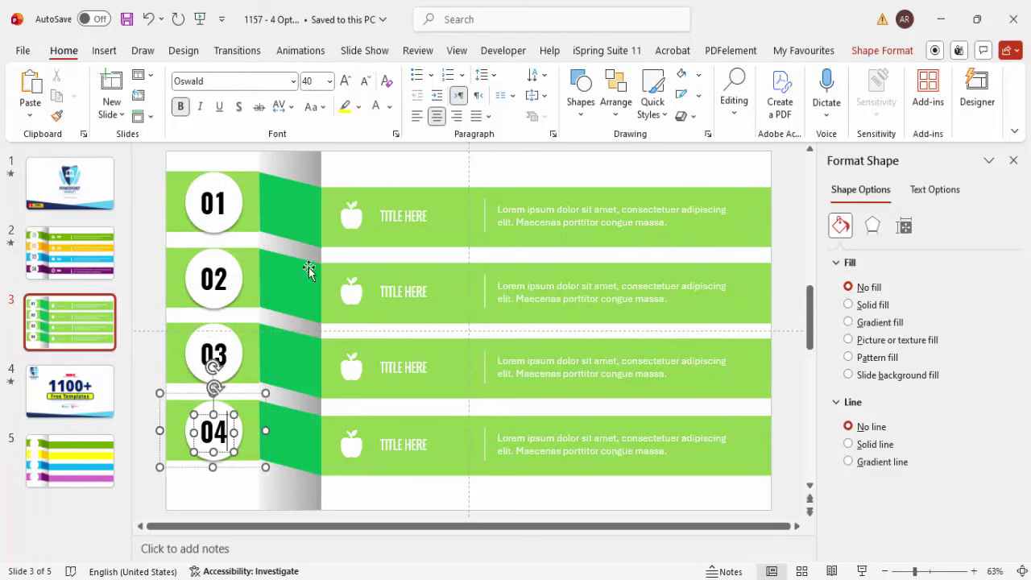
Fill row 02's number panel and long bar light blue.
click(300, 276)
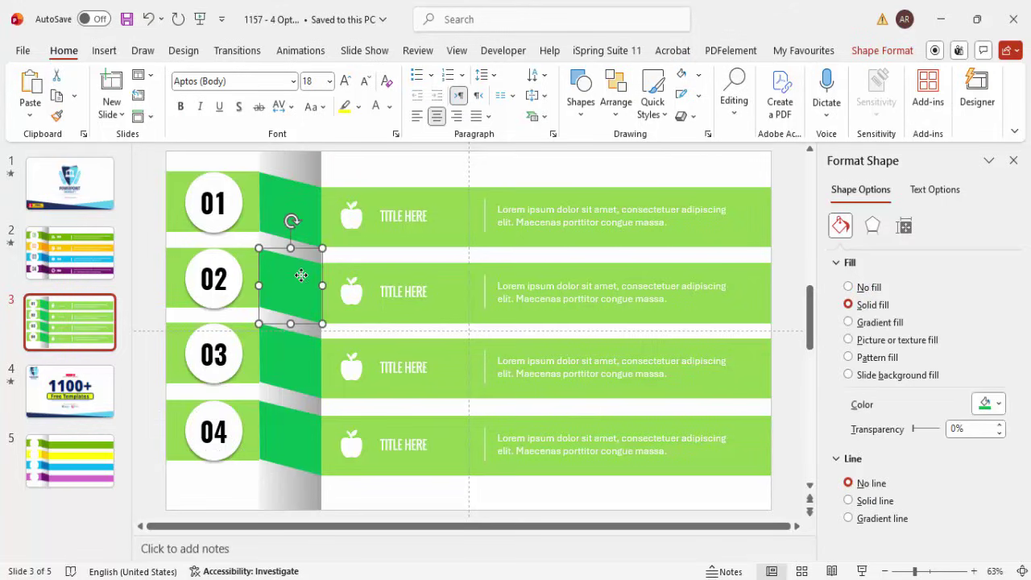
click(175, 256)
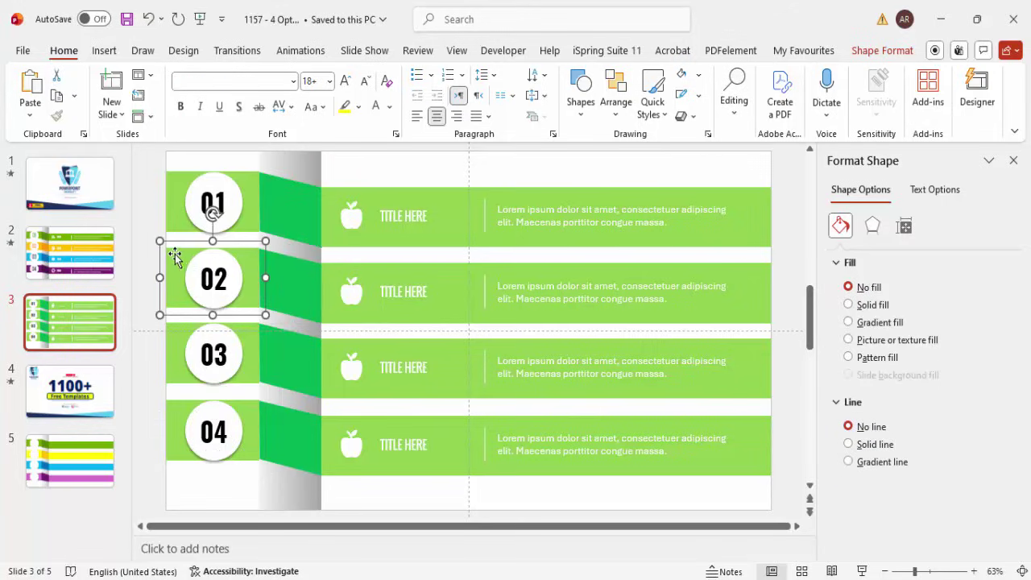
click(169, 256)
click(987, 403)
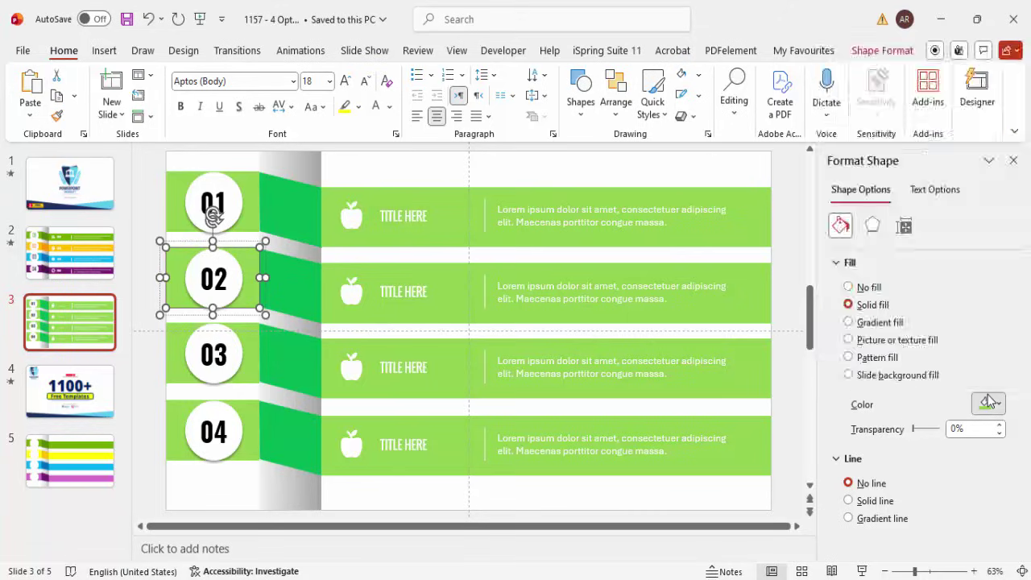
click(952, 278)
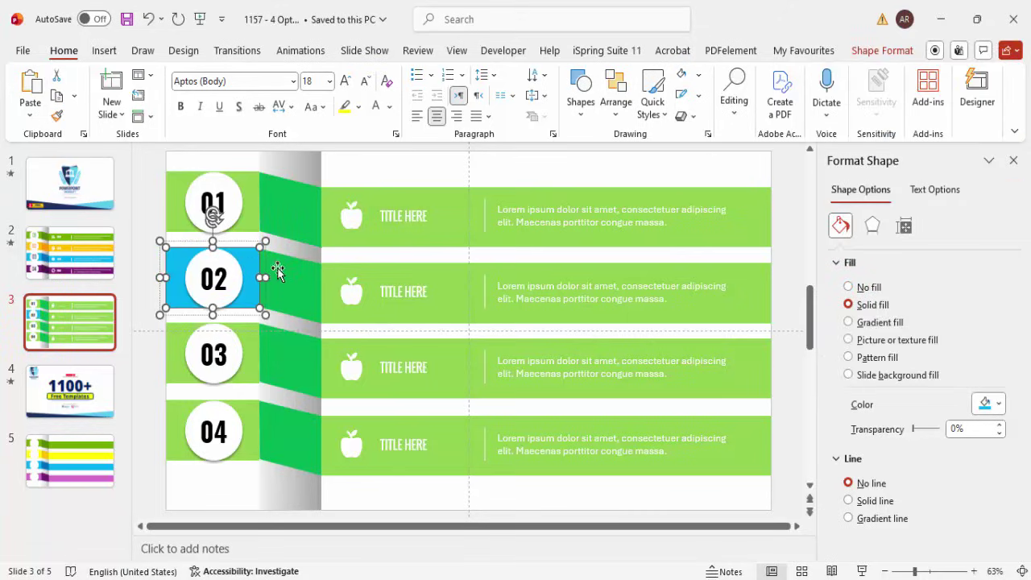
click(364, 280)
shift+click(338, 270)
shift+click(338, 270)
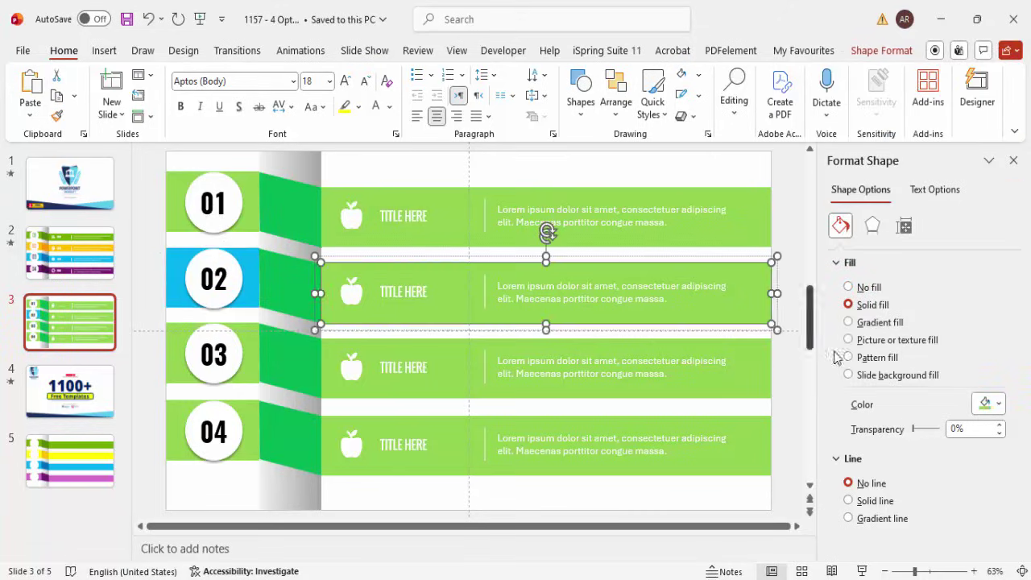
click(989, 404)
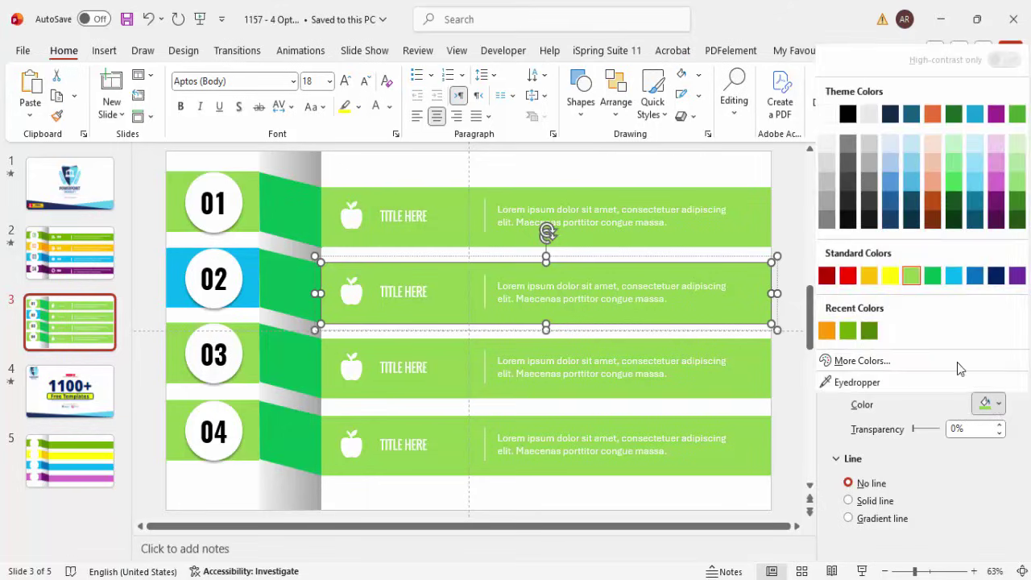
click(954, 278)
Make the angled fold beside 02 dark blue.
click(292, 293)
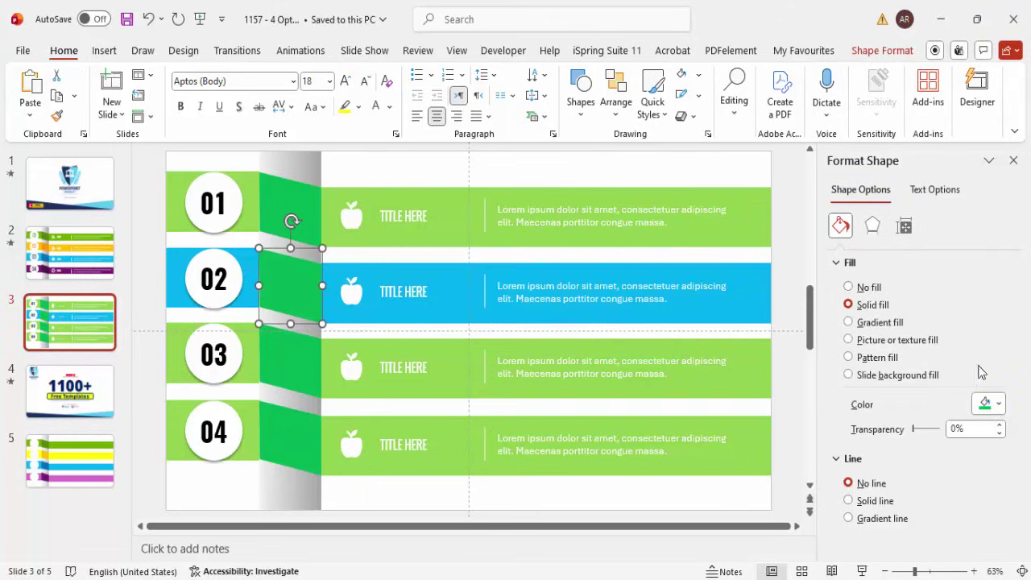
click(995, 406)
click(974, 278)
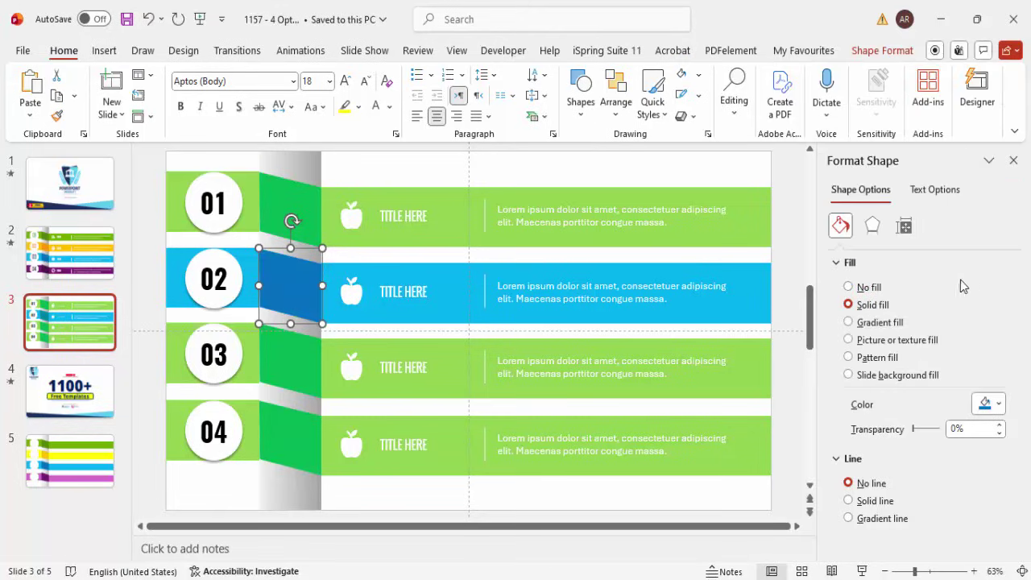
click(353, 294)
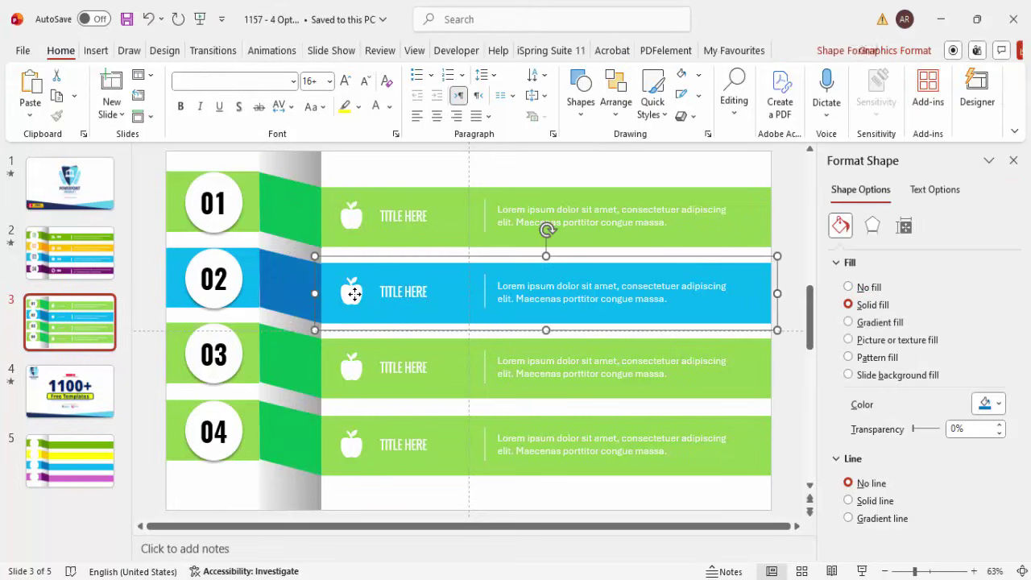
Swap row 02's apple for the camera aperture icon via Change Graphic > From Icons.
click(351, 292)
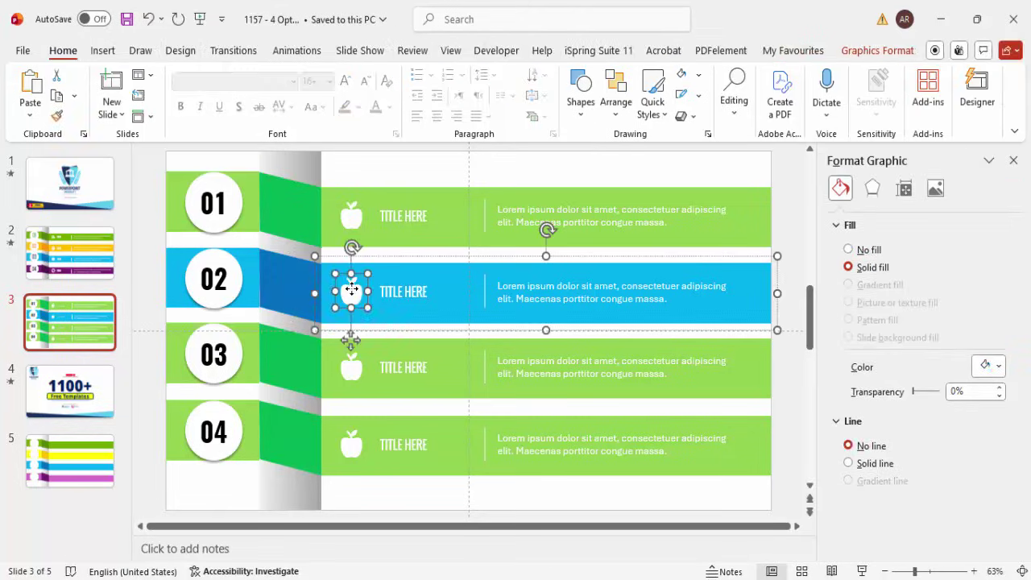
click(866, 51)
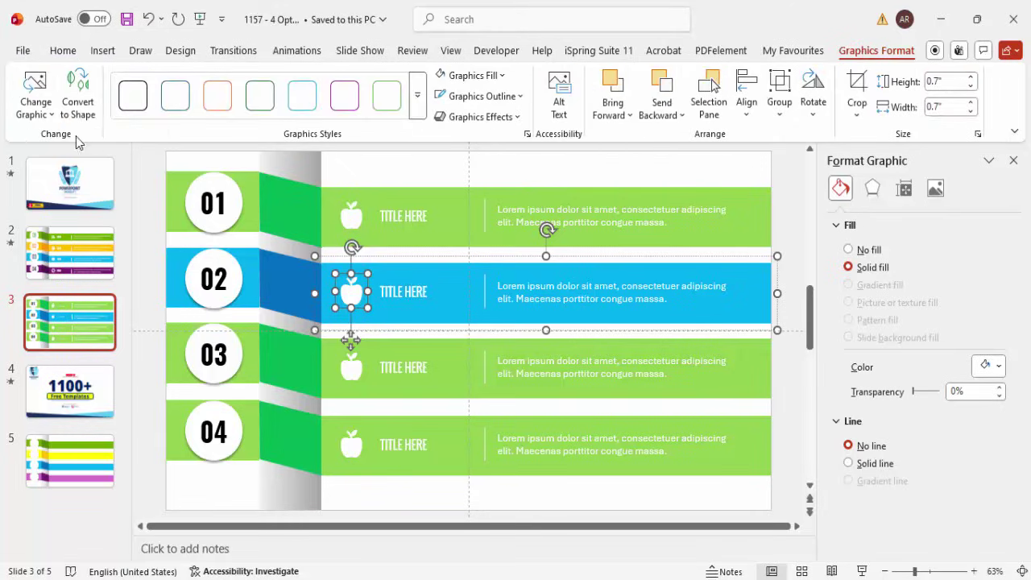
click(46, 119)
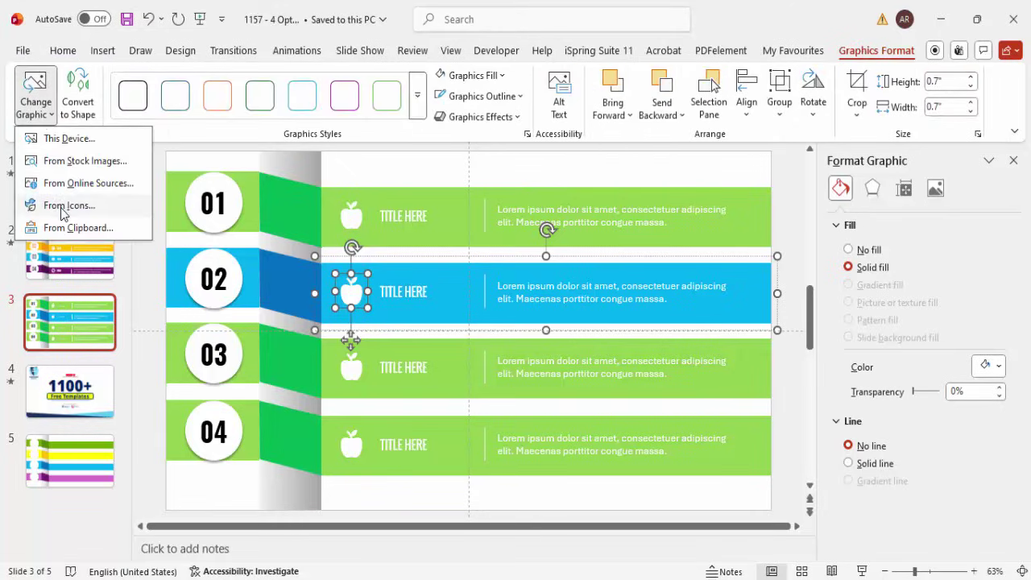
click(65, 208)
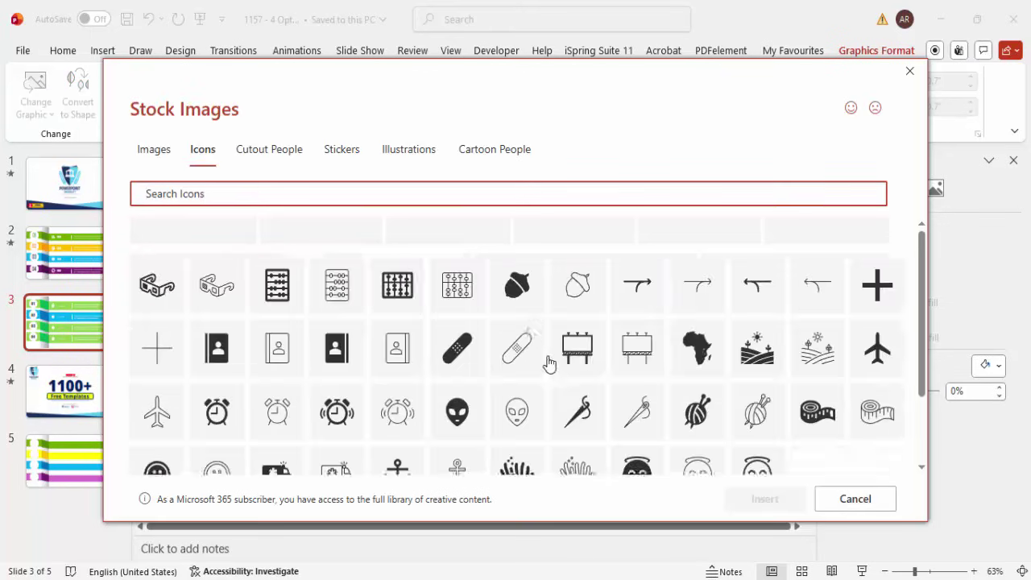
scroll(594, 359, down, 3)
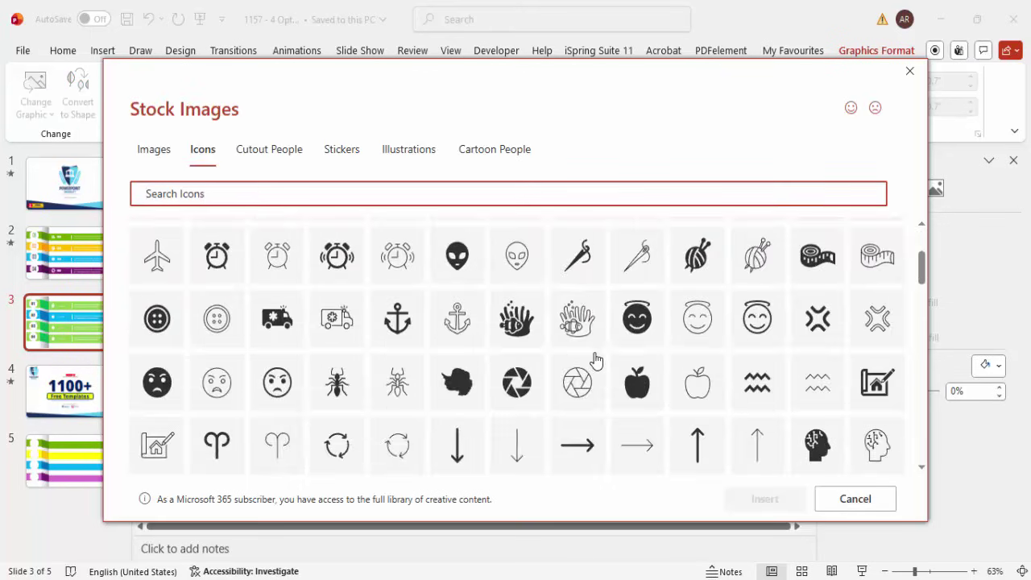
click(523, 391)
click(765, 504)
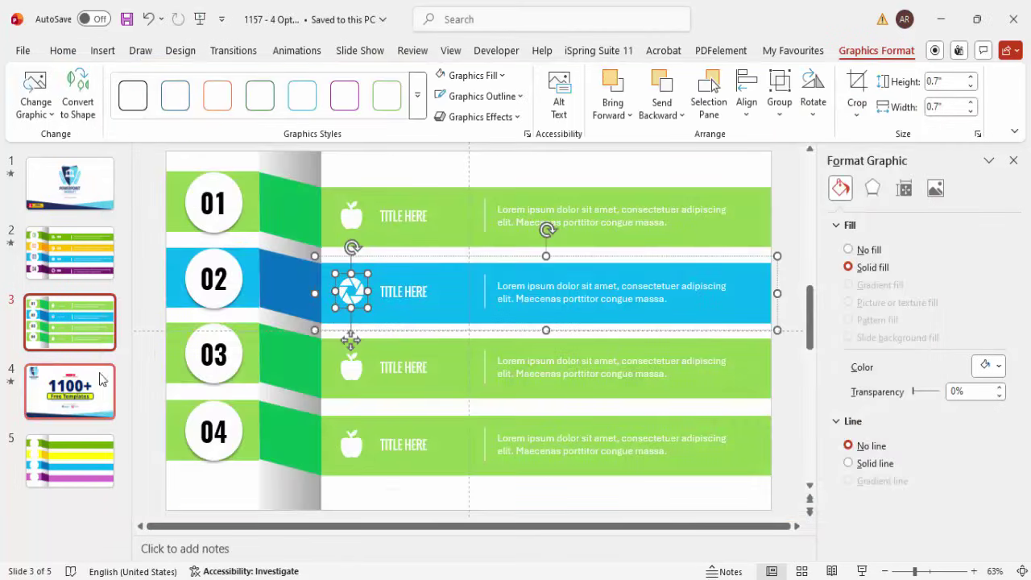
click(171, 334)
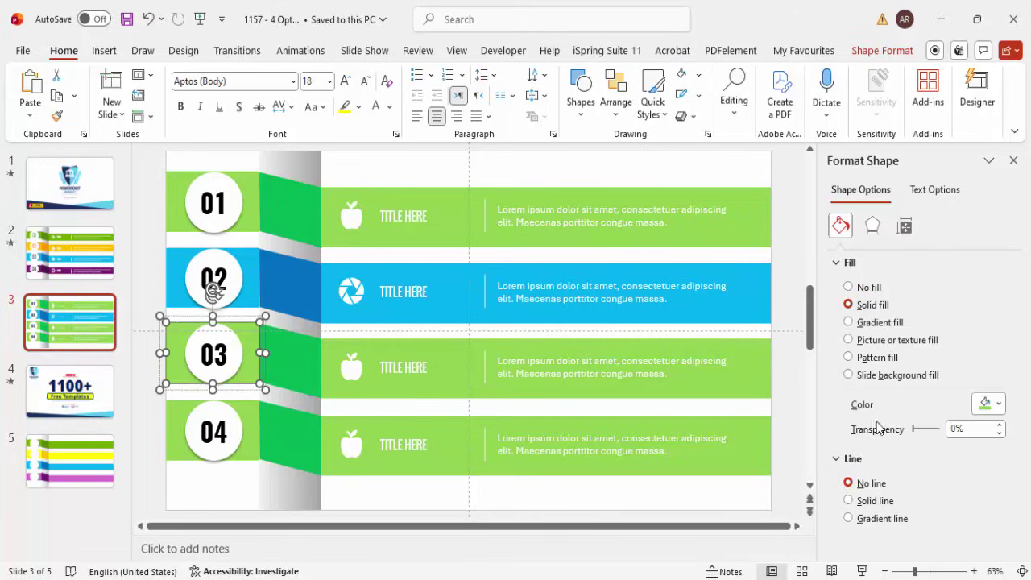
Fill row 03's number panel, angled fold and long bar with dark purple theme swatches.
click(986, 404)
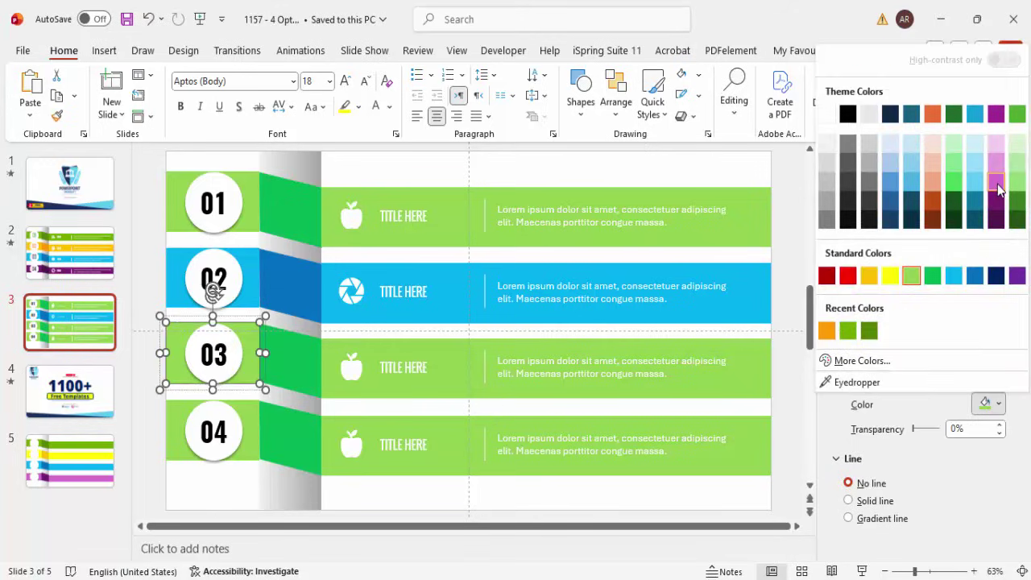
click(994, 207)
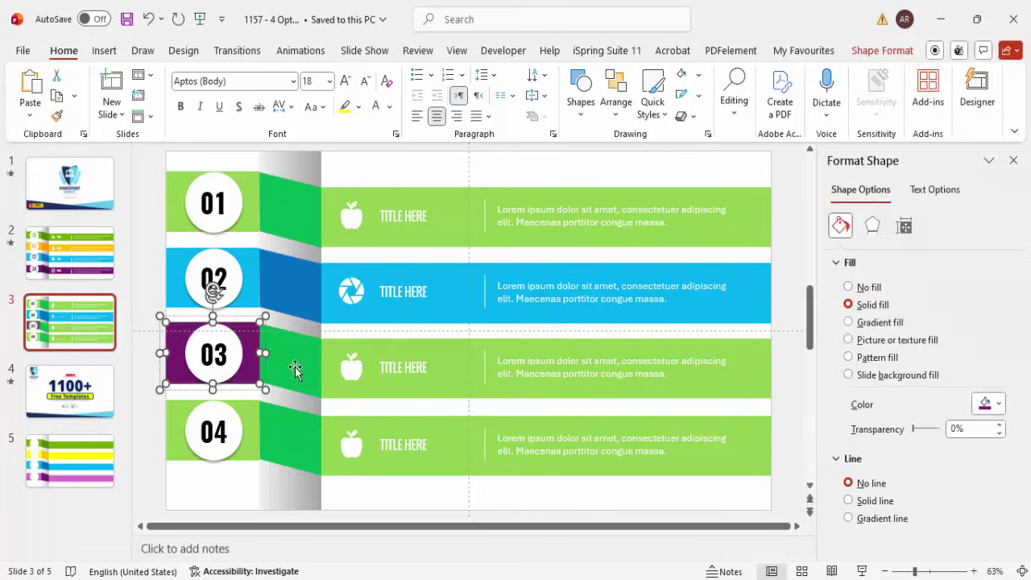
click(295, 367)
click(988, 404)
click(995, 220)
click(343, 348)
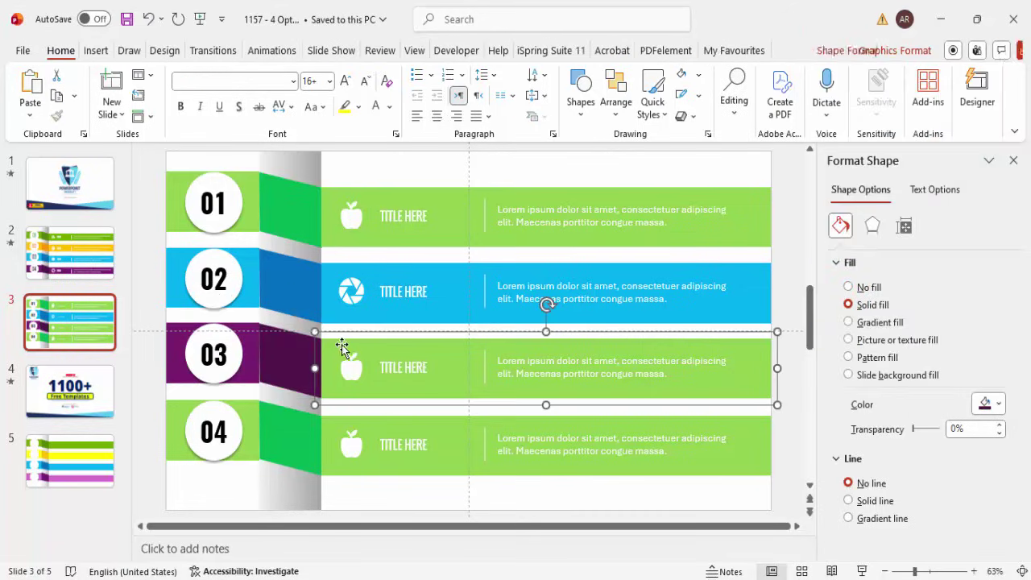
click(987, 405)
click(988, 206)
click(529, 491)
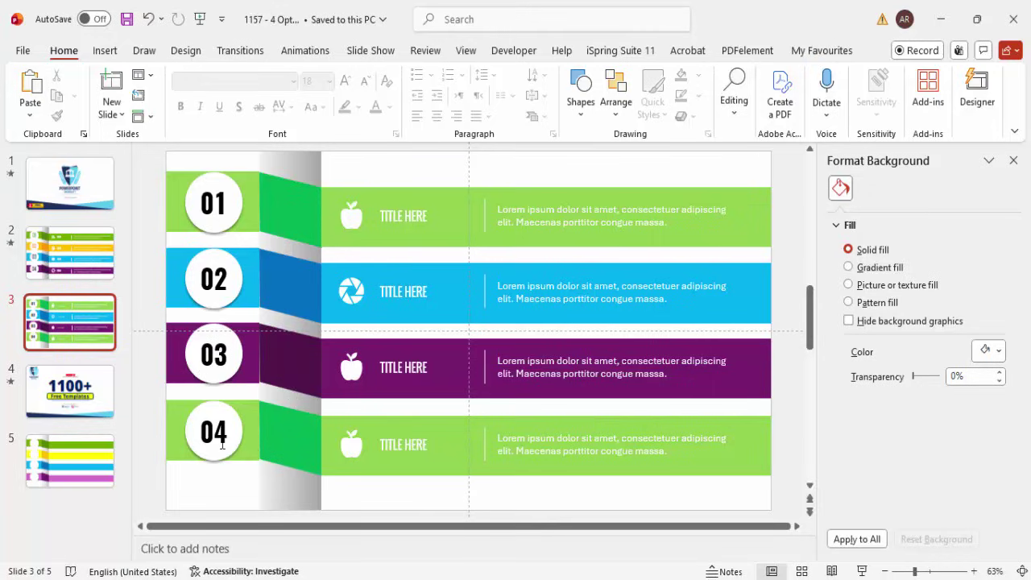
Fill row 04's number panel and long title bar red, with a dark red angled fold.
click(180, 411)
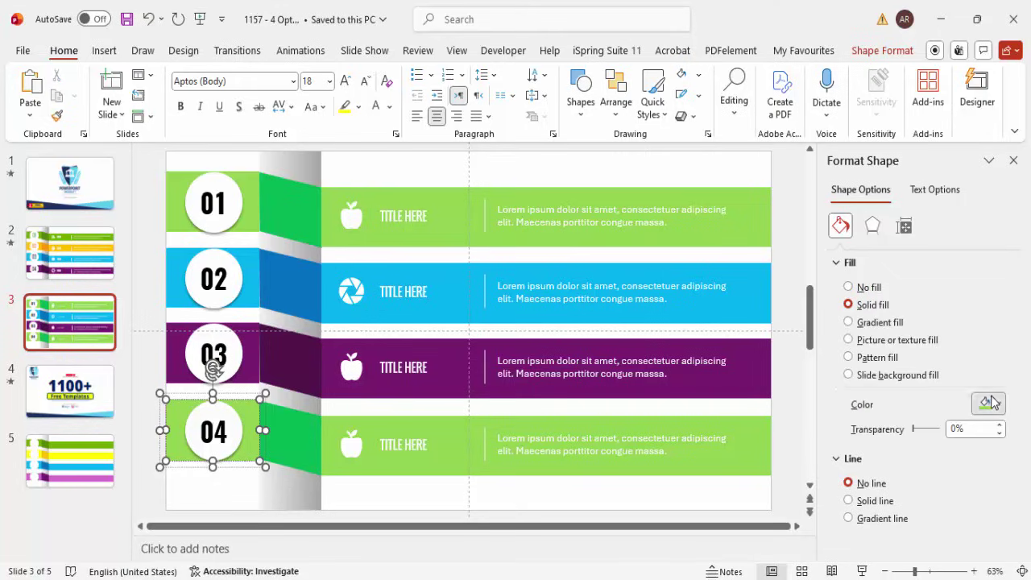
click(990, 402)
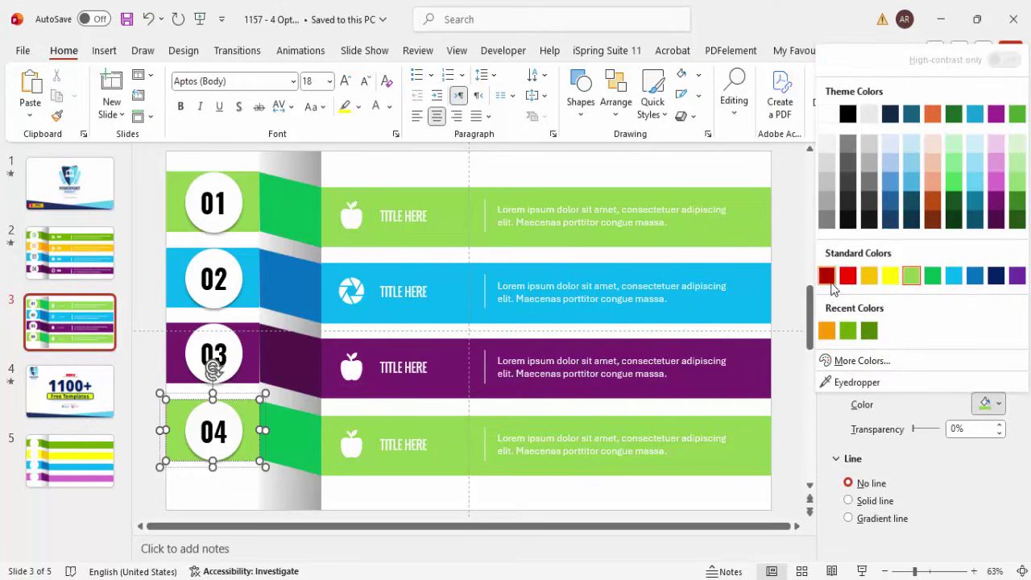
click(846, 276)
click(286, 452)
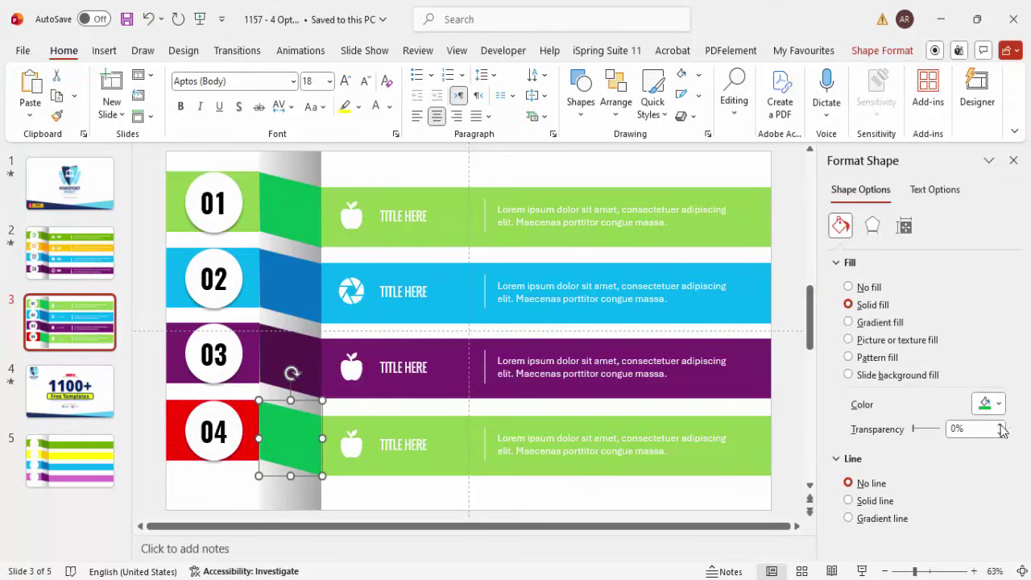
click(993, 403)
click(826, 276)
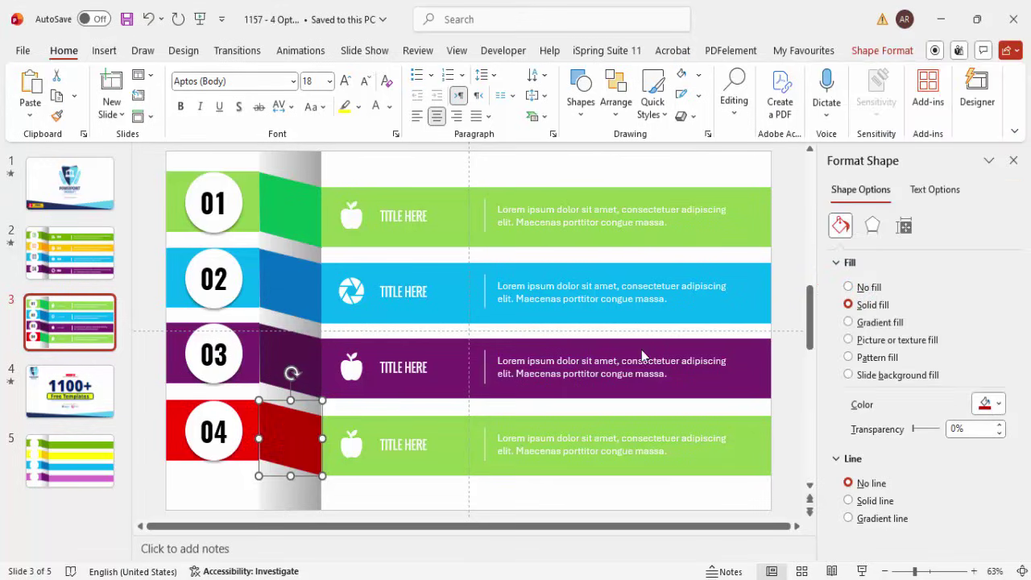
click(373, 423)
click(428, 423)
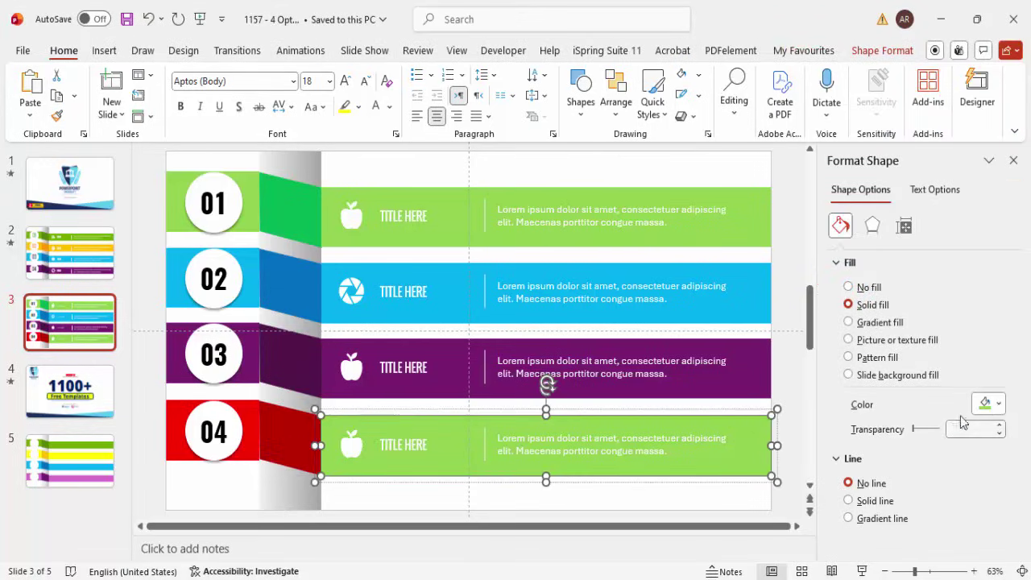
click(992, 403)
click(848, 276)
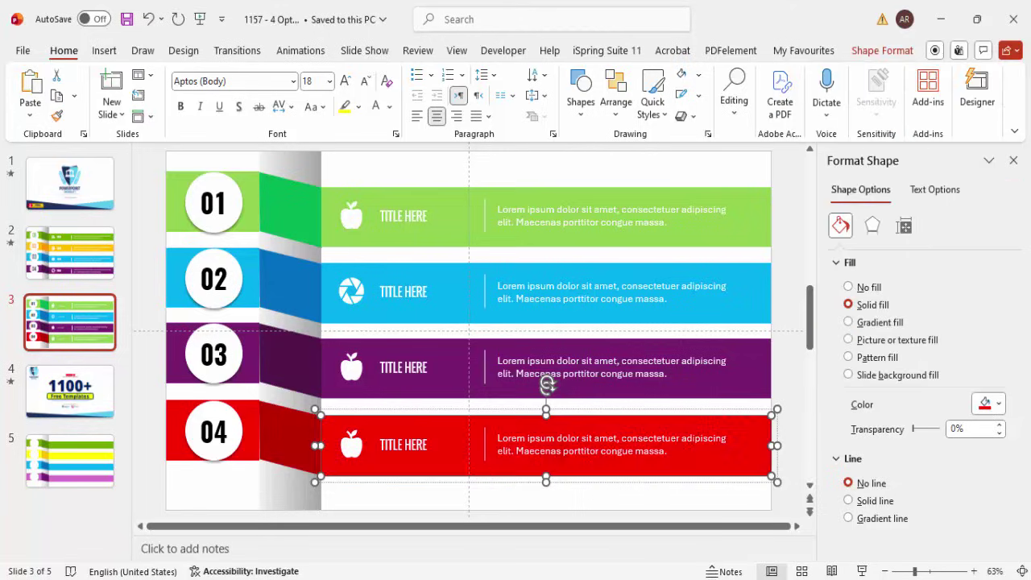
click(497, 504)
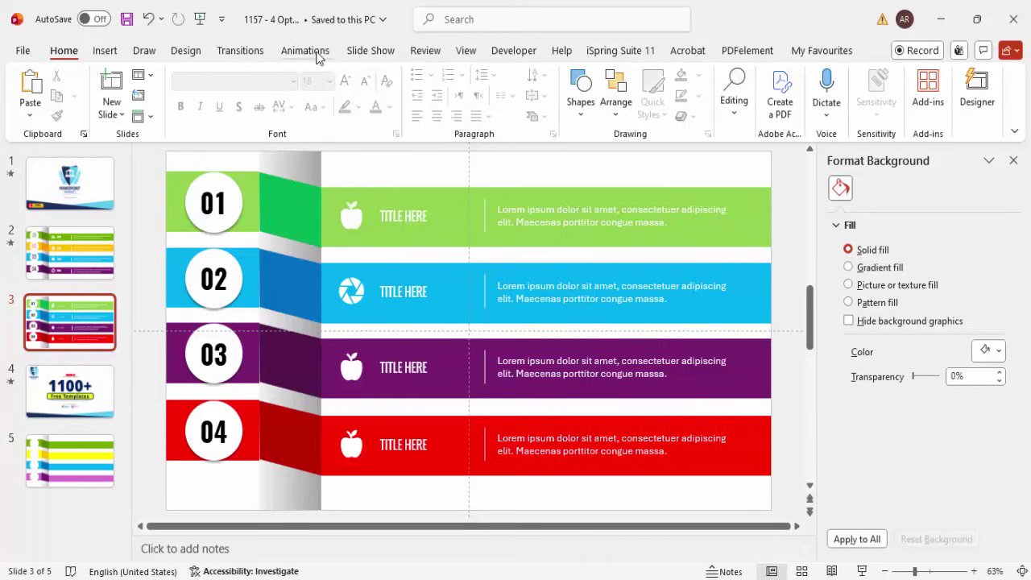
Open the Animation Pane and add a Stretch entrance effect to the 01 circle group.
click(305, 50)
click(669, 75)
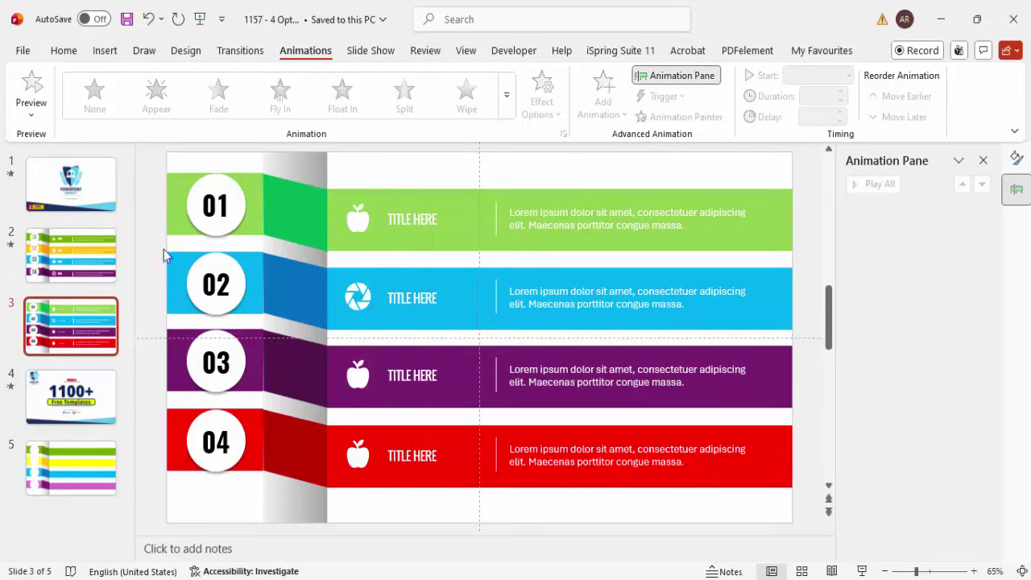
click(256, 187)
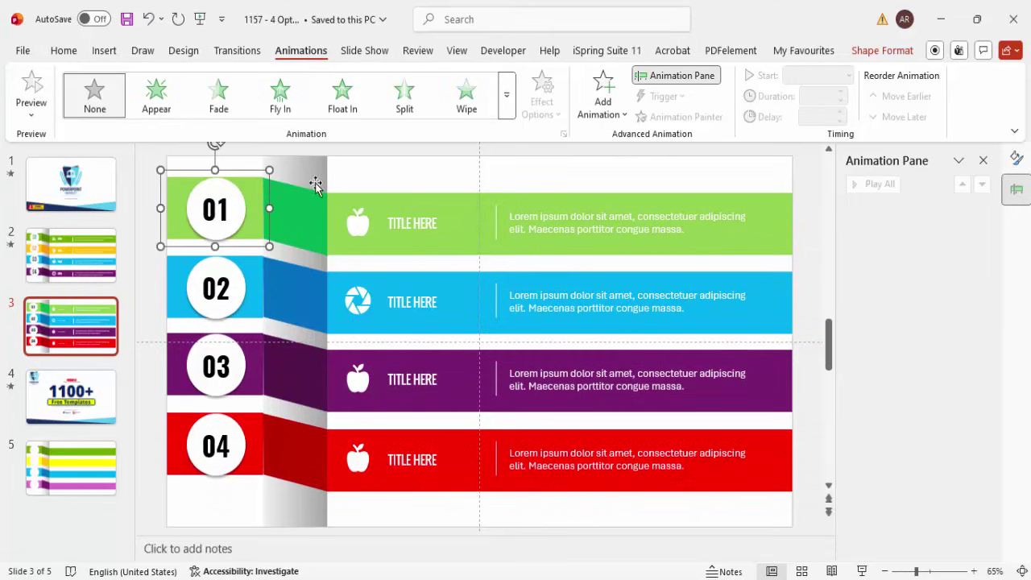
click(602, 109)
scroll(645, 403, down, 5)
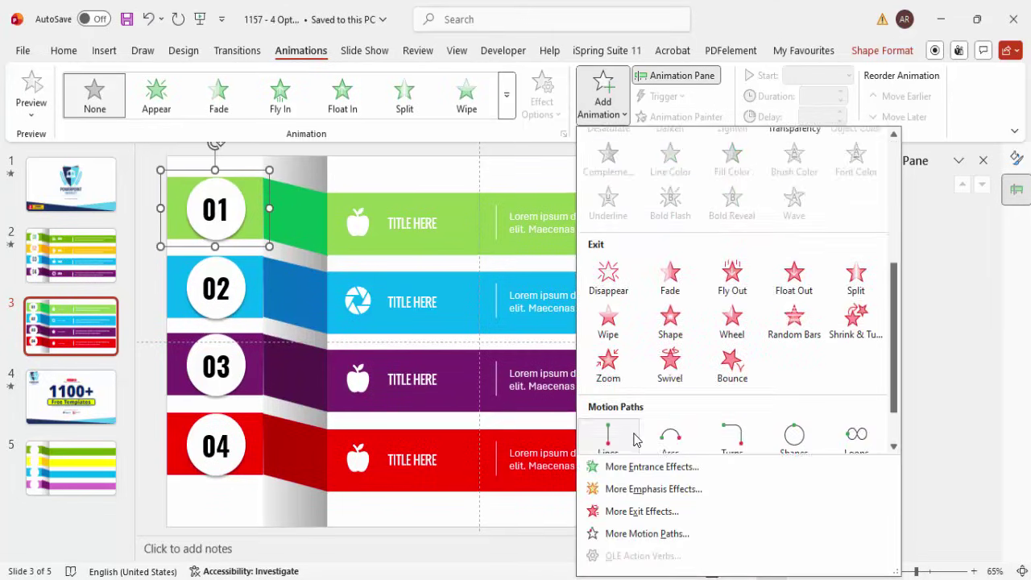
click(639, 475)
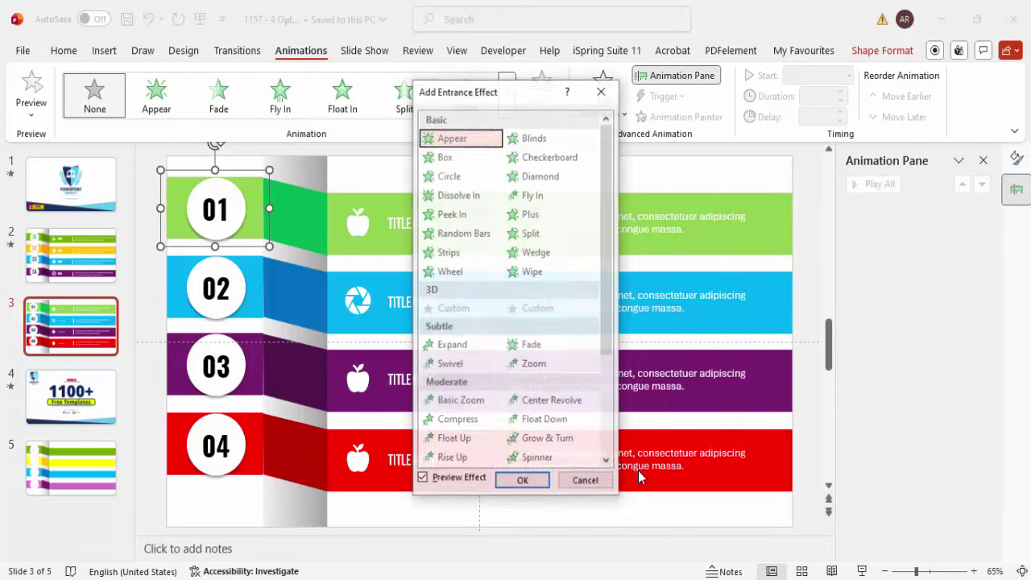
scroll(480, 338, down, 2)
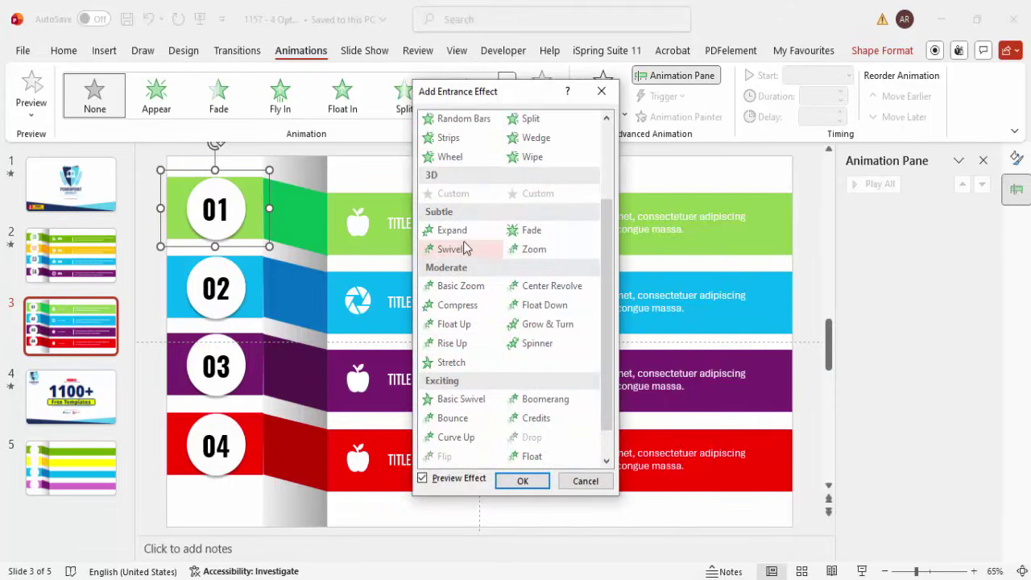
click(468, 362)
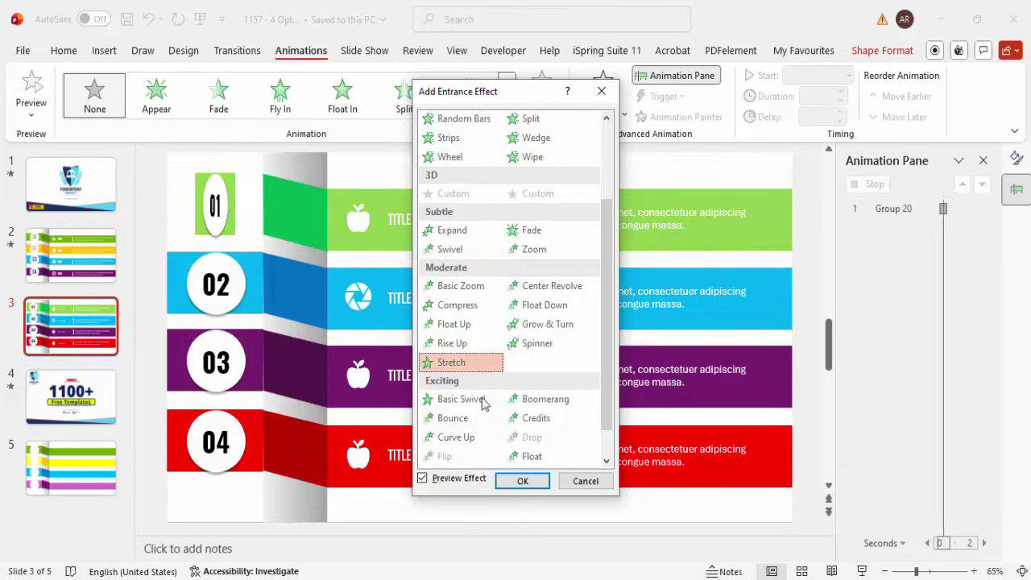
click(523, 480)
Set the 01 circle's Stretch to From Left and paint it onto the green connector, starting After Previous.
click(541, 103)
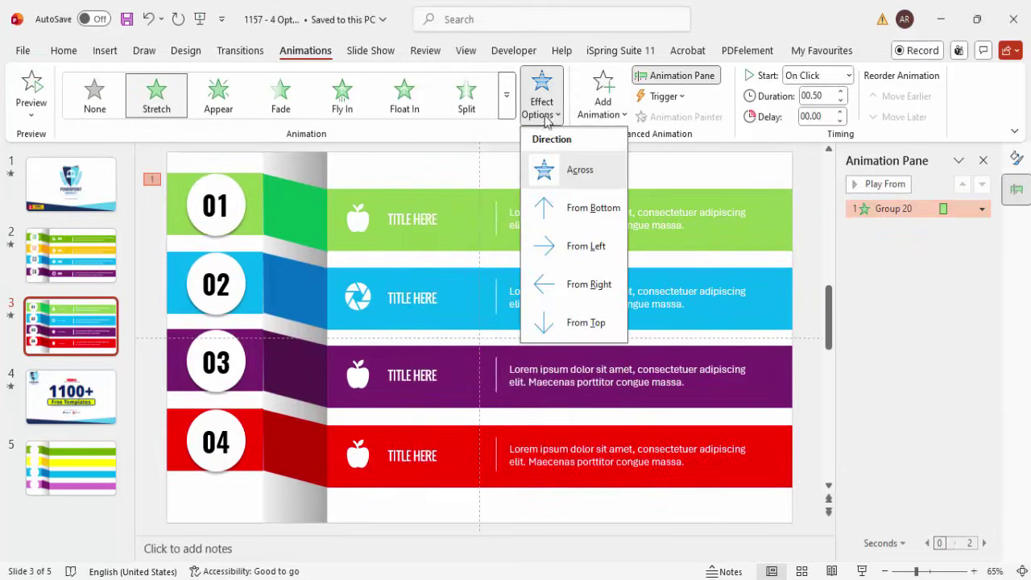
click(595, 249)
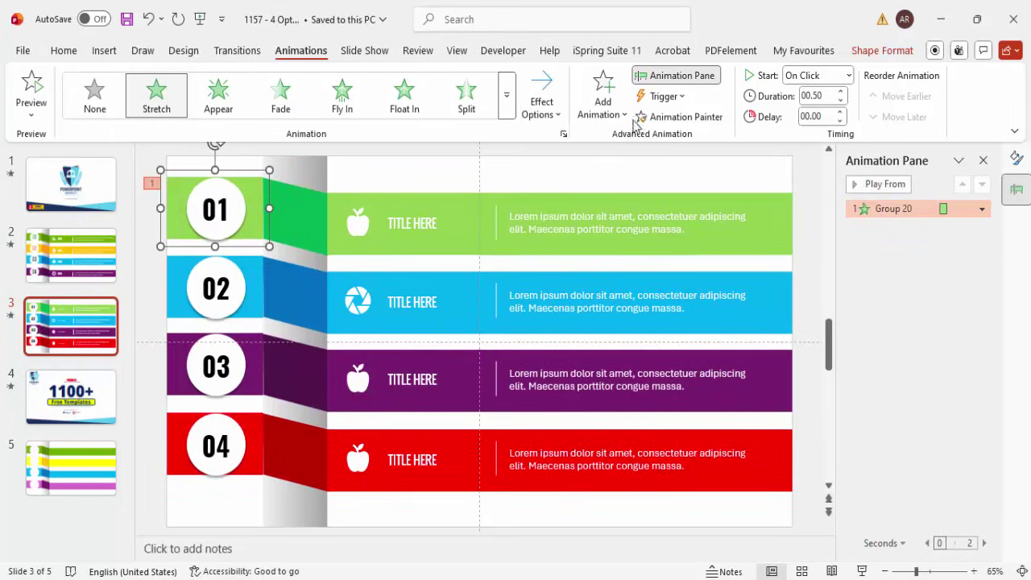
click(685, 119)
click(295, 207)
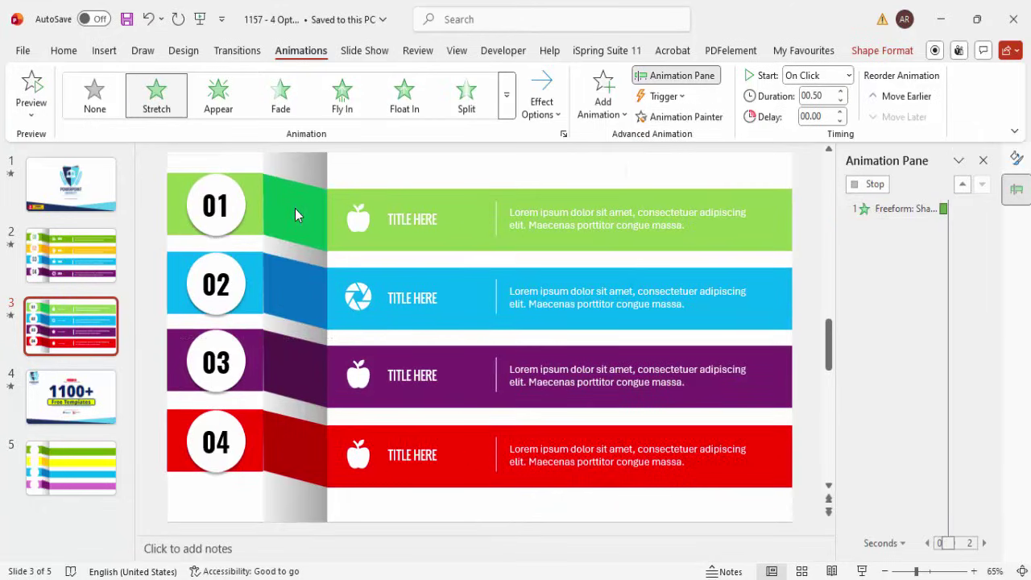
click(849, 74)
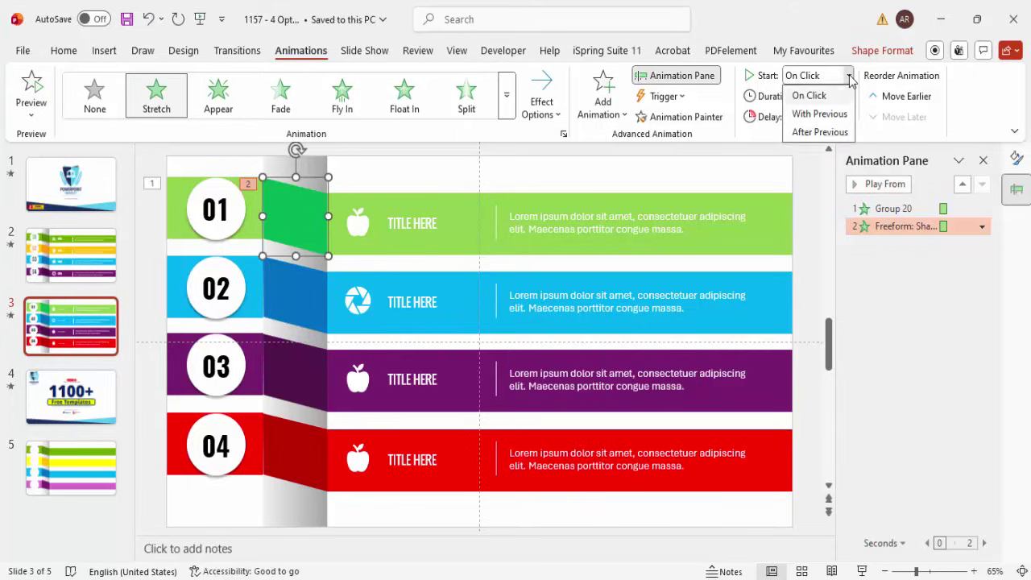
click(820, 132)
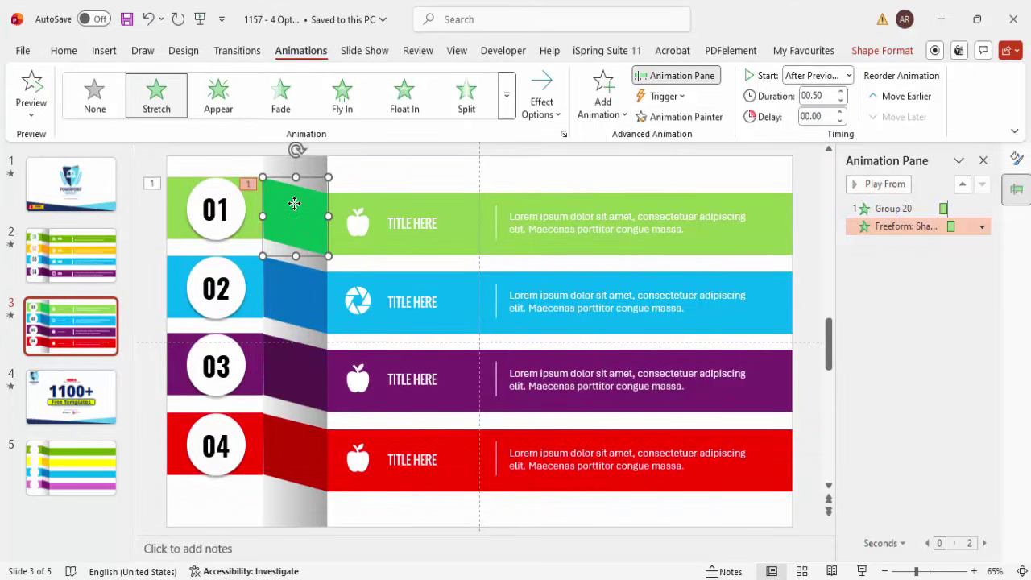
Paint the connector's animation onto the green title bar and preview all animations.
click(685, 117)
click(773, 208)
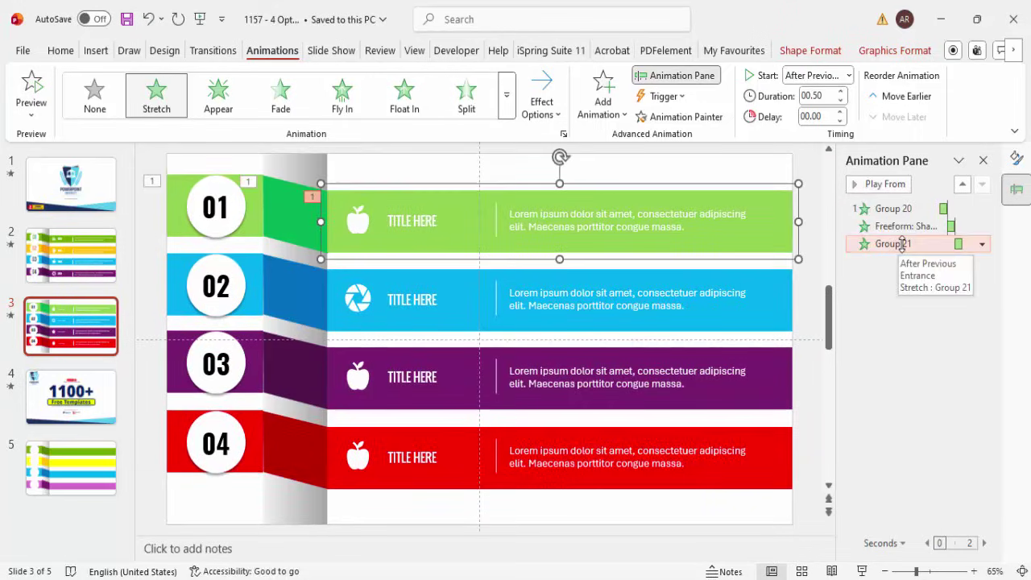
click(871, 185)
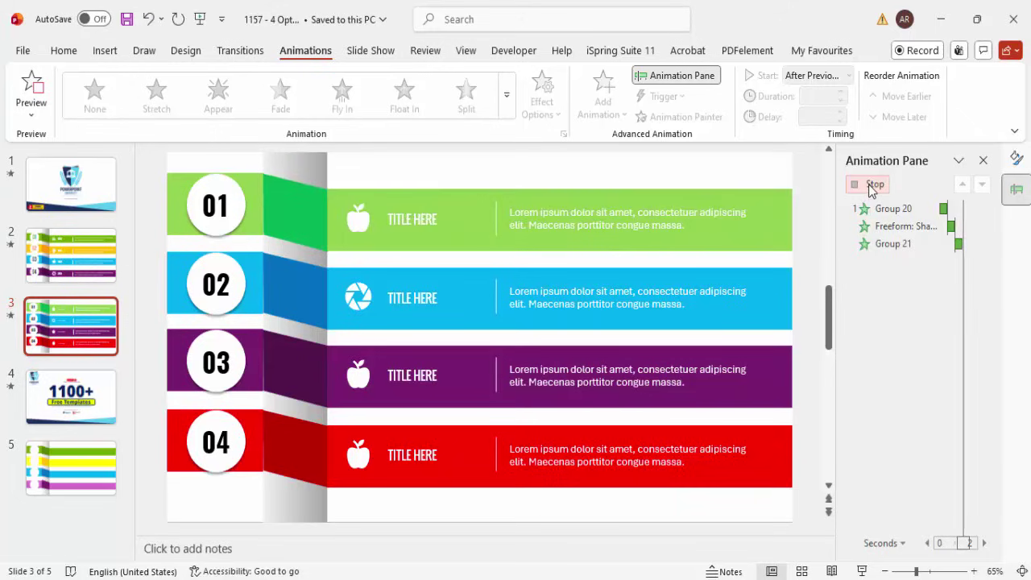
click(256, 193)
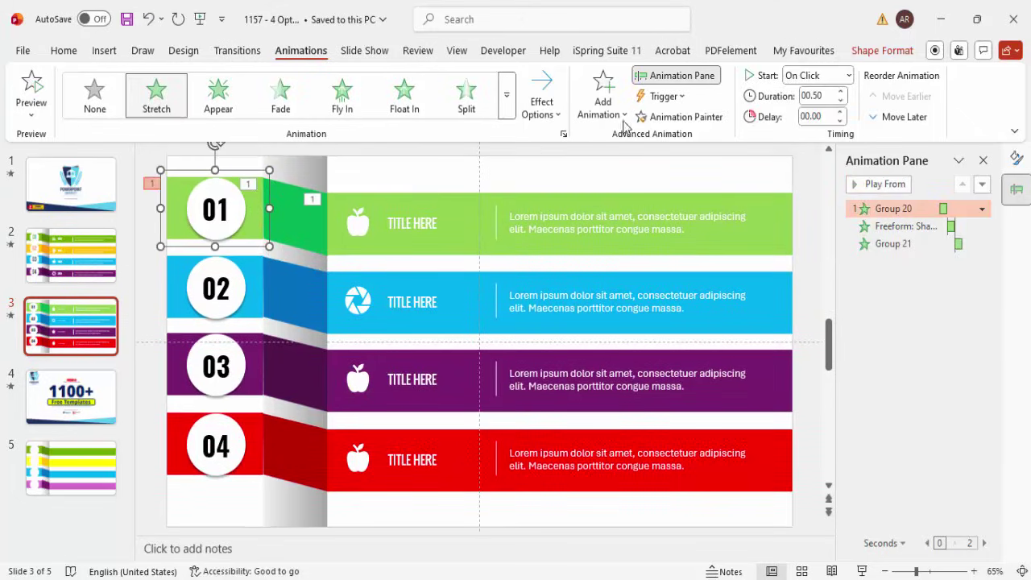
Copy row 01's circle, connector and title bar animations onto the matching row 02 shapes.
click(686, 117)
click(219, 290)
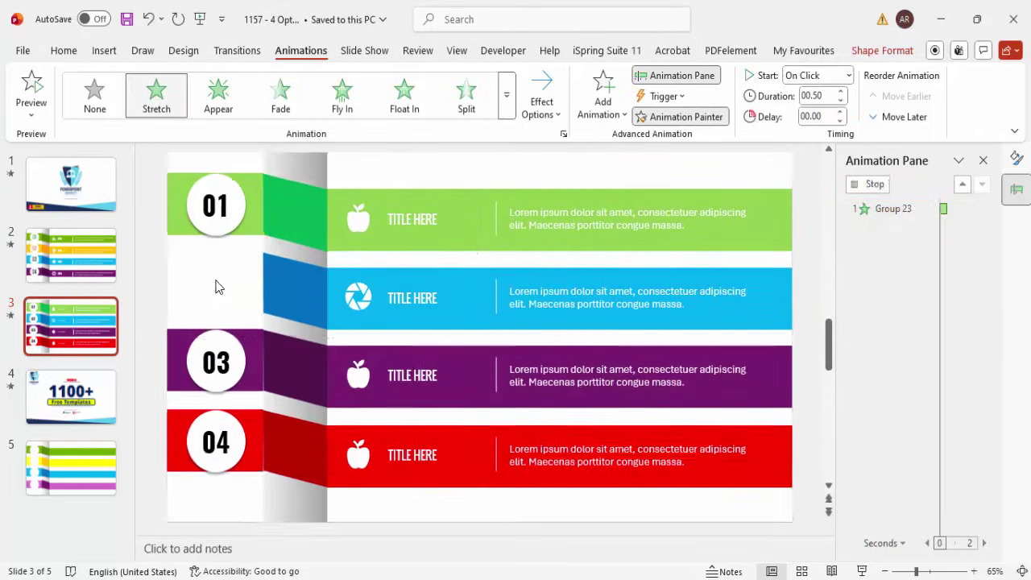
click(301, 214)
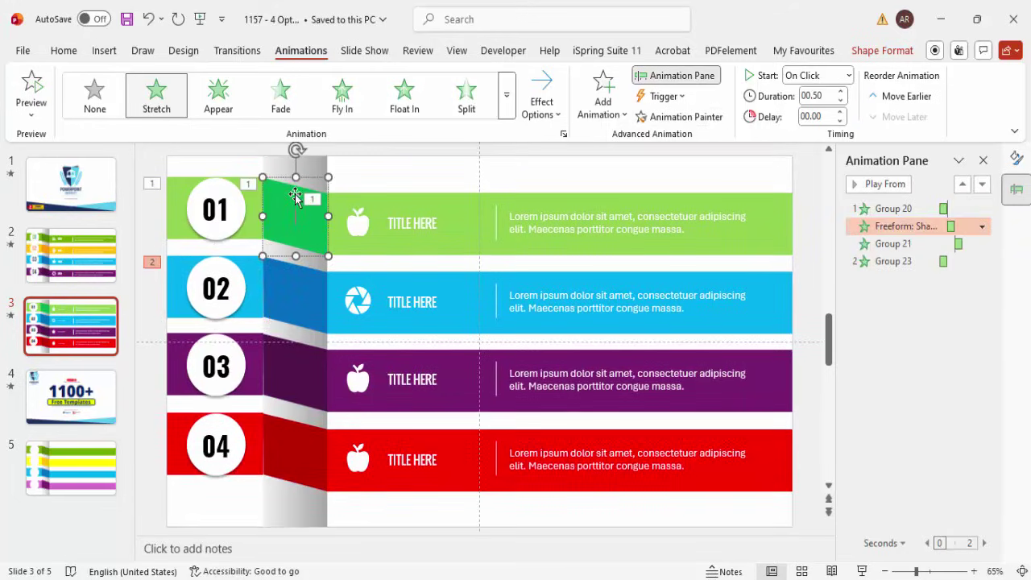
click(299, 276)
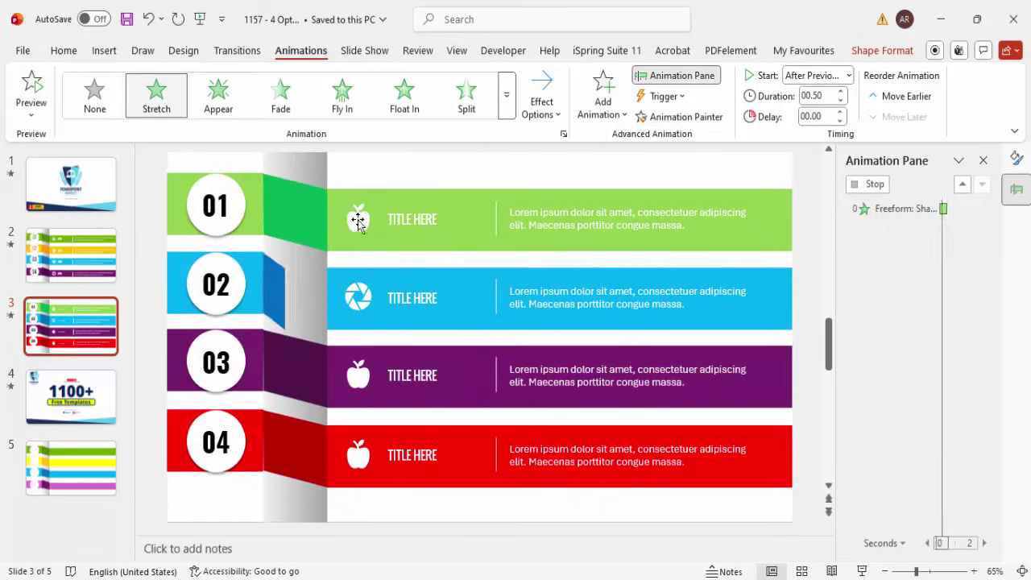
click(445, 197)
click(686, 117)
click(400, 320)
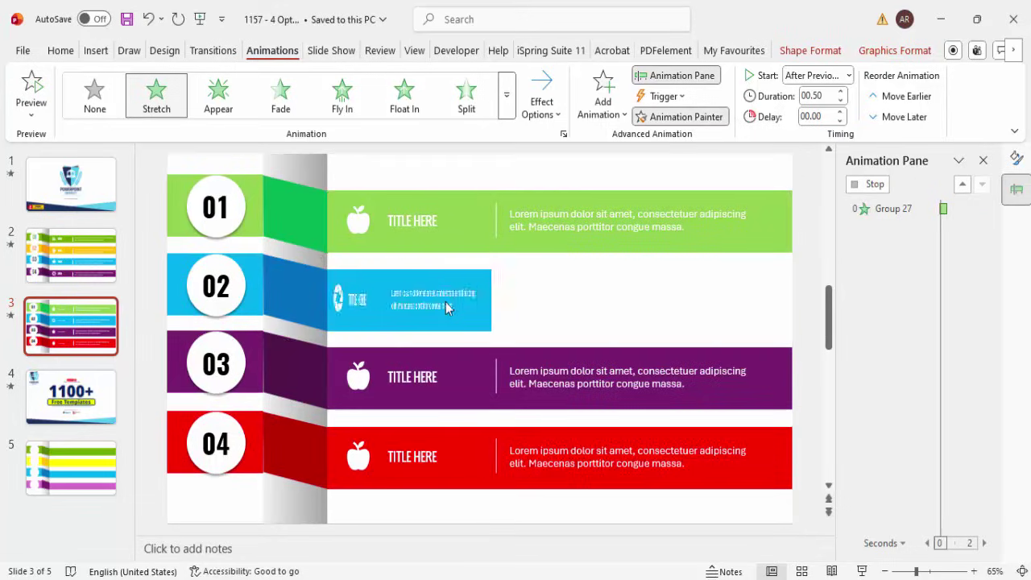
Copy row 02's circle, connector and bar animations onto row 03, then Play All.
click(245, 266)
click(687, 117)
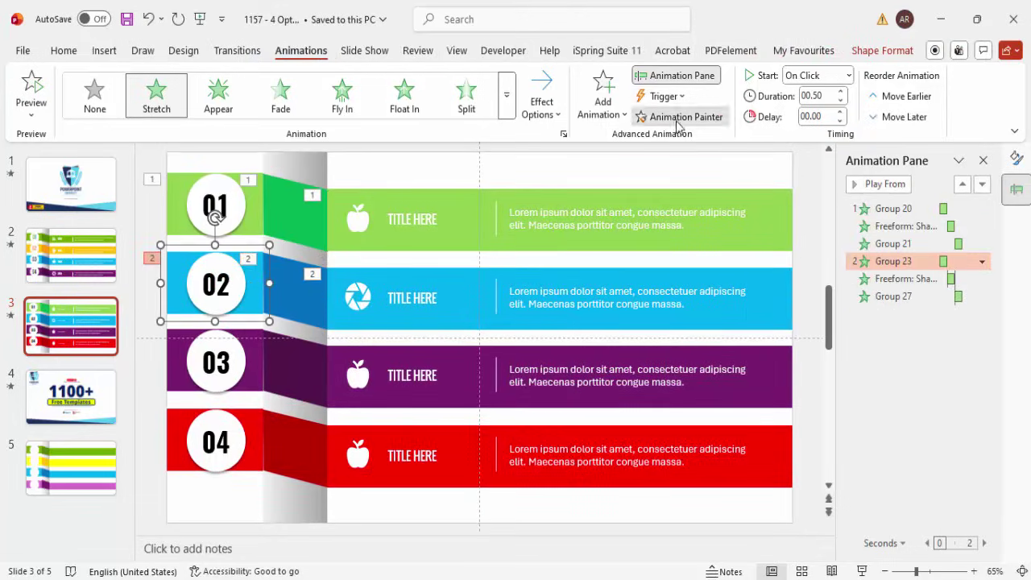
click(261, 369)
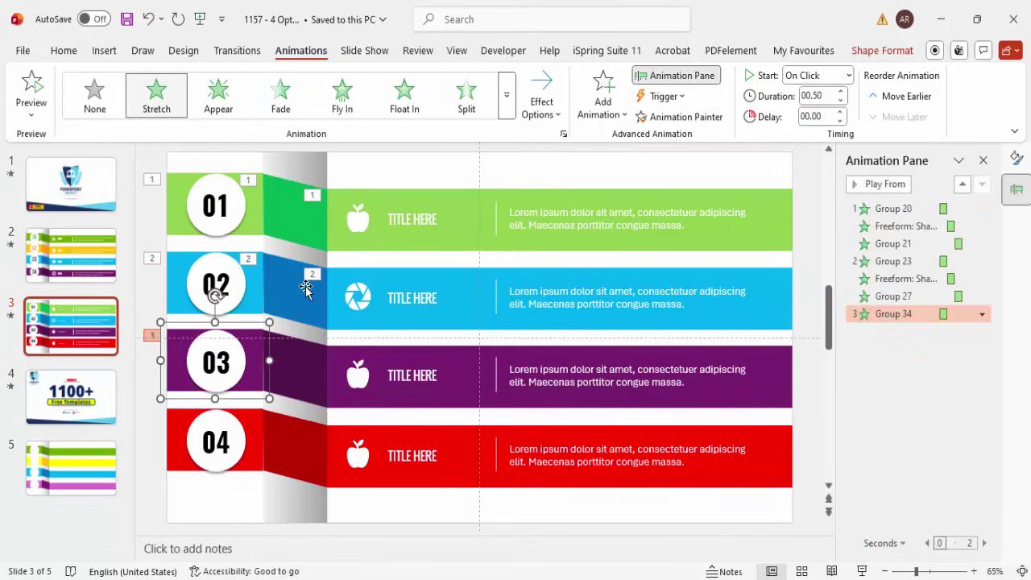
click(308, 292)
click(680, 117)
click(315, 366)
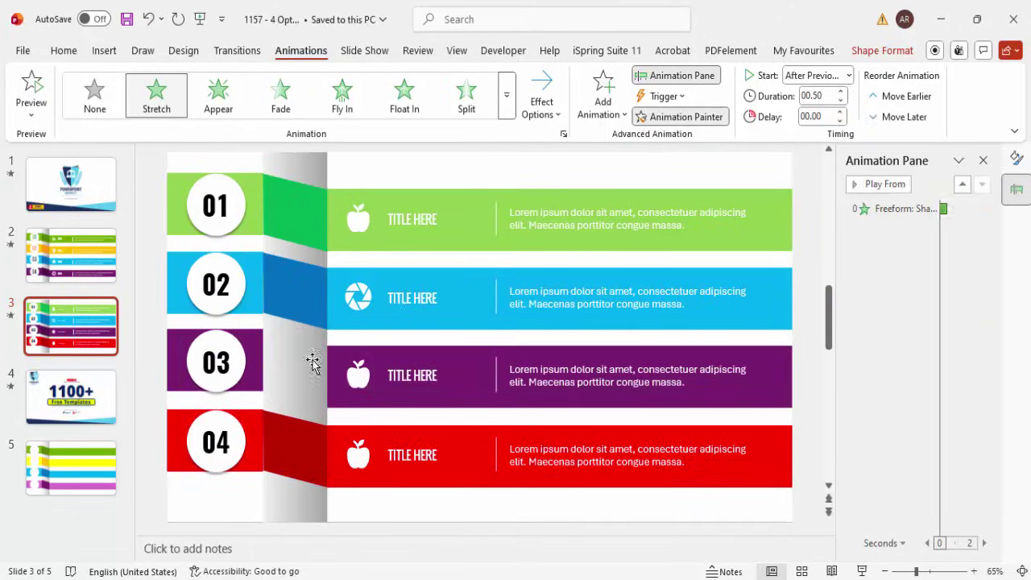
click(470, 277)
click(680, 117)
click(430, 378)
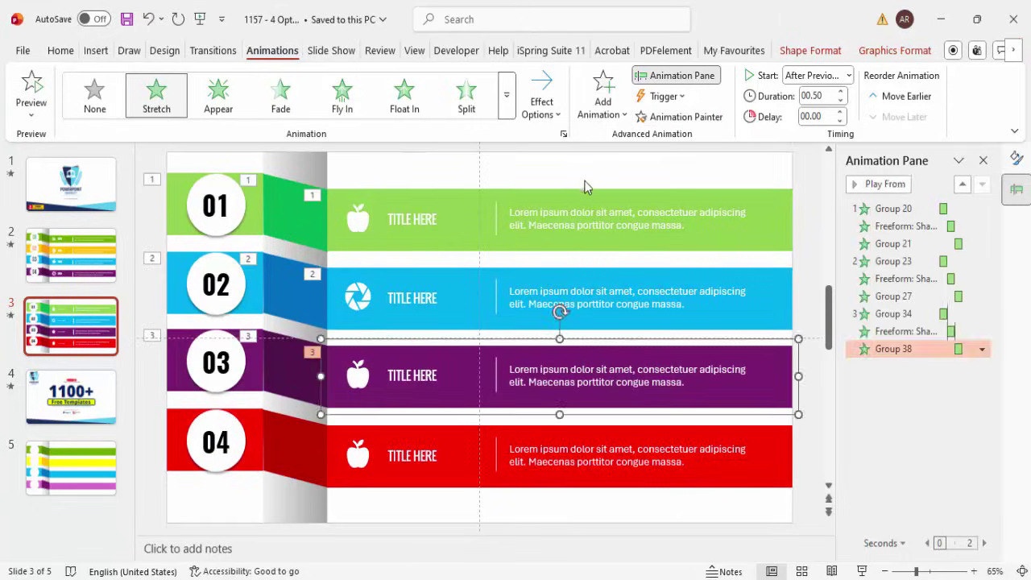
click(812, 178)
click(865, 185)
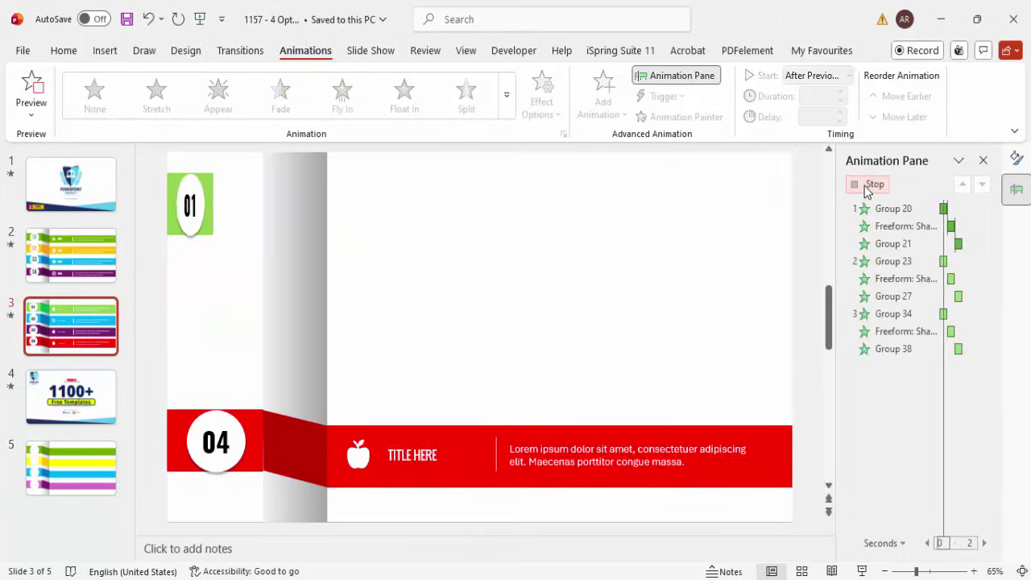